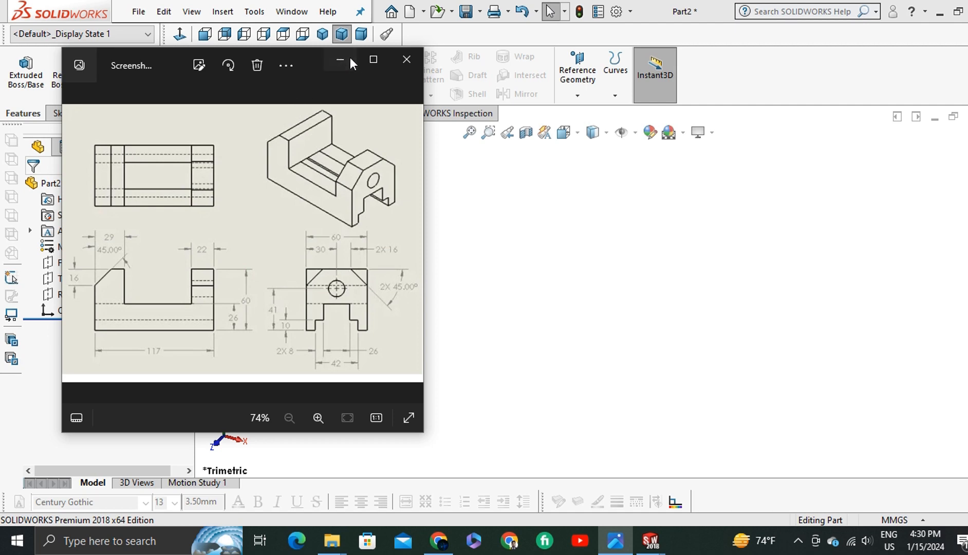
Sketch a center rectangle about 201 mm wide on the Top Plane, centred on the origin
left_click(350, 59)
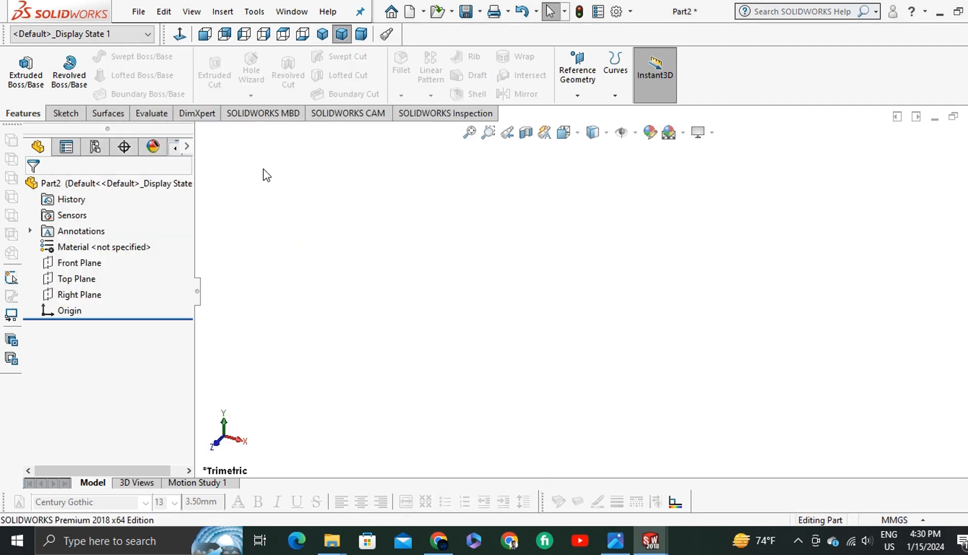
left_click(69, 279)
left_click(82, 255)
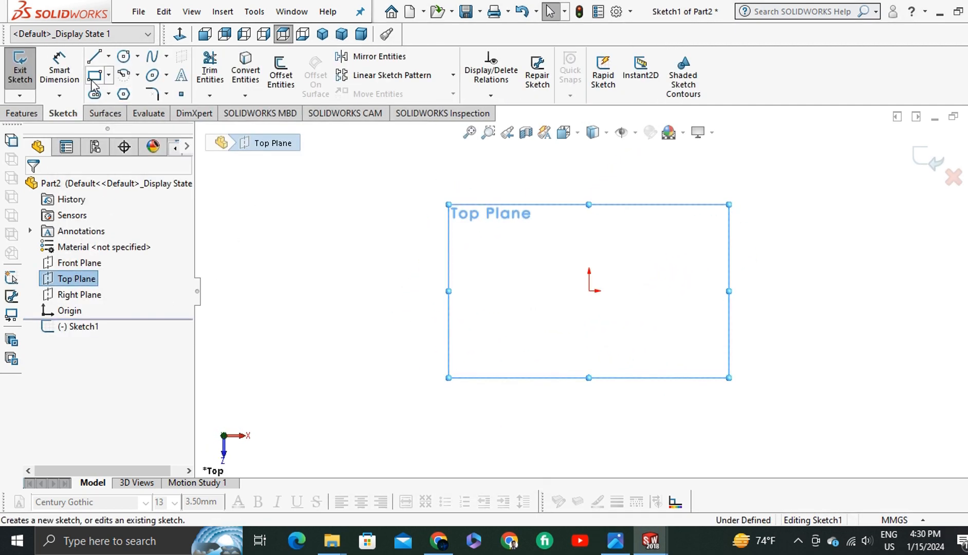
left_click(108, 77)
left_click(137, 110)
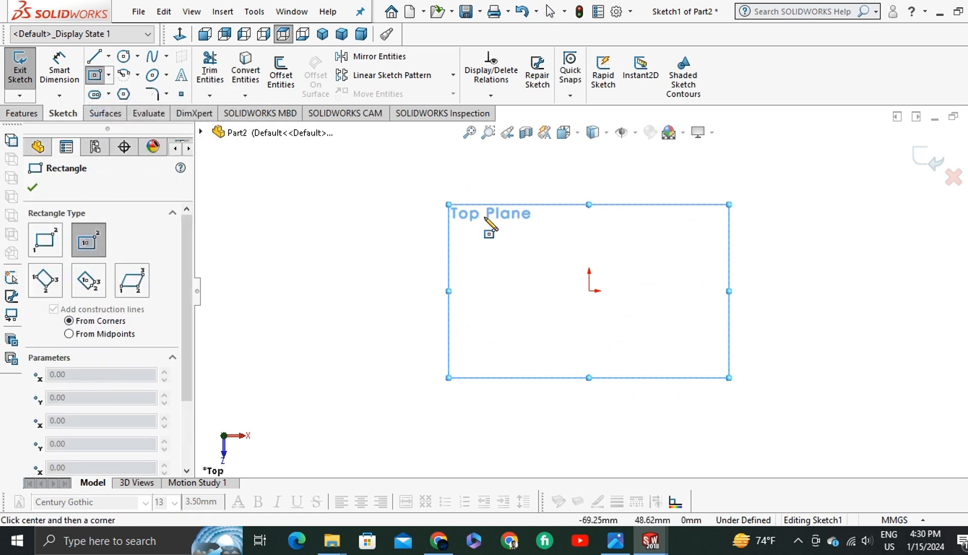
left_click(588, 290)
left_click(747, 362)
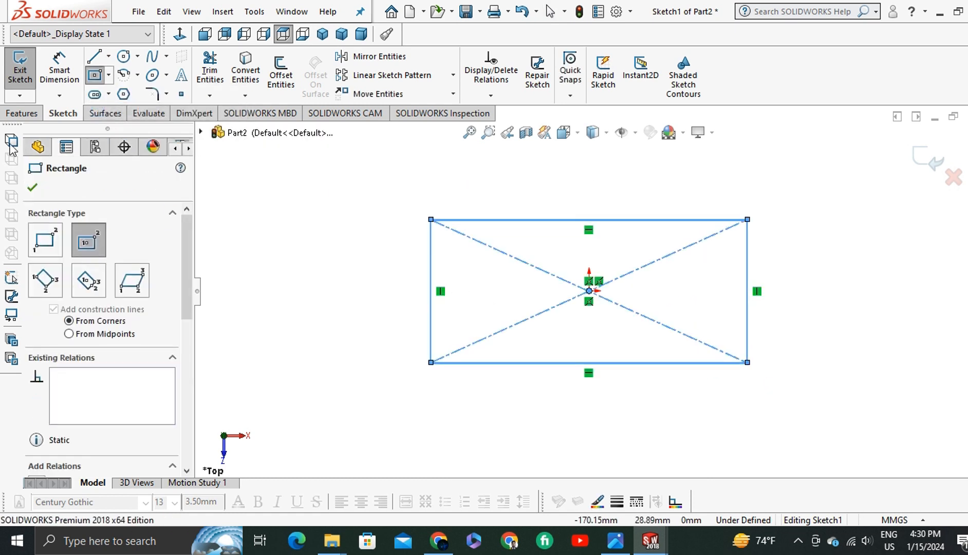
Dimension the rectangle 117 mm long and 60 mm wide
left_click(57, 72)
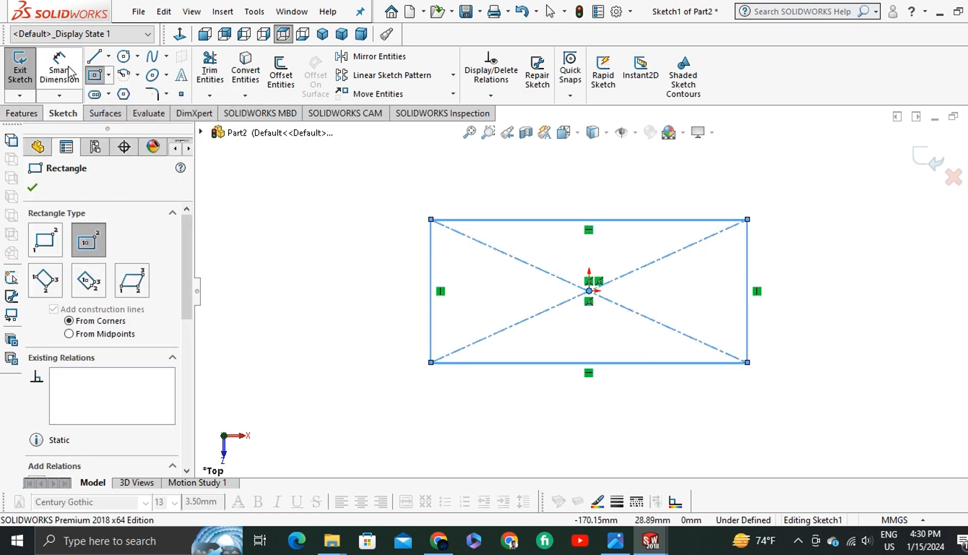
left_click(619, 365)
left_click(591, 431)
type("117")
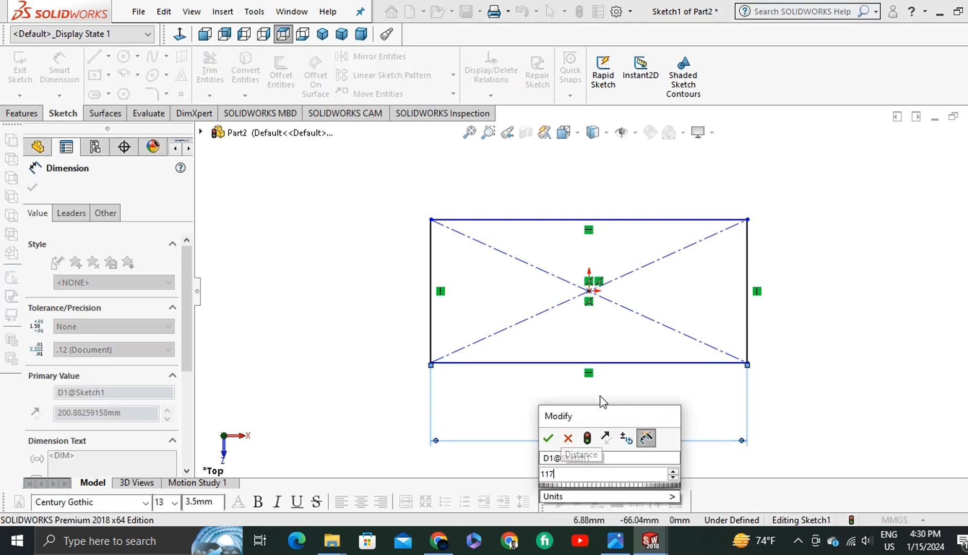
key("Return")
left_click(749, 278)
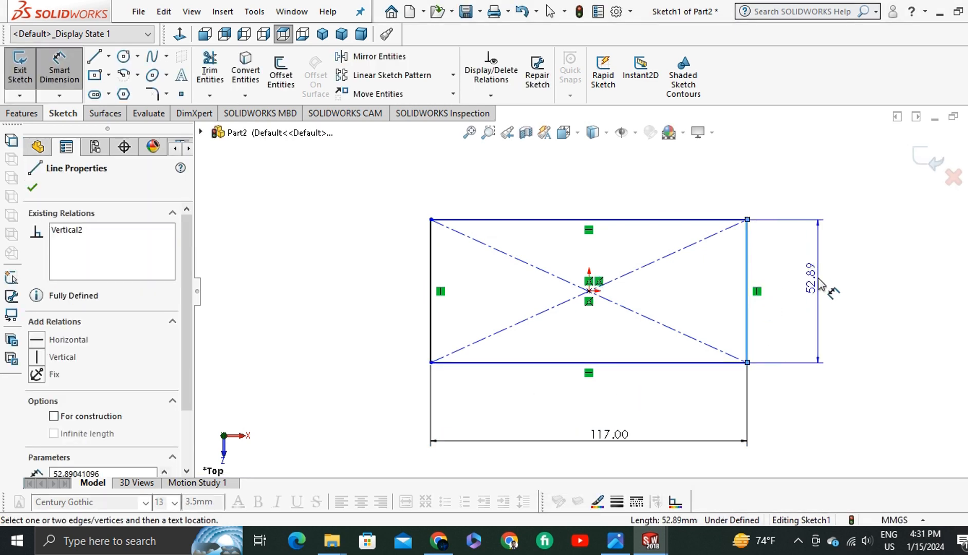
left_click(827, 279)
type("60")
key("Return")
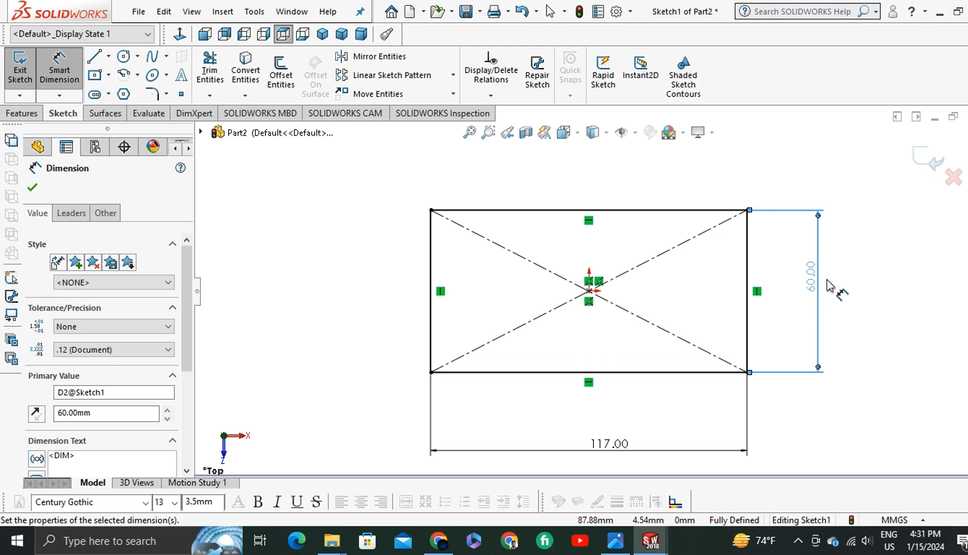
left_click(32, 187)
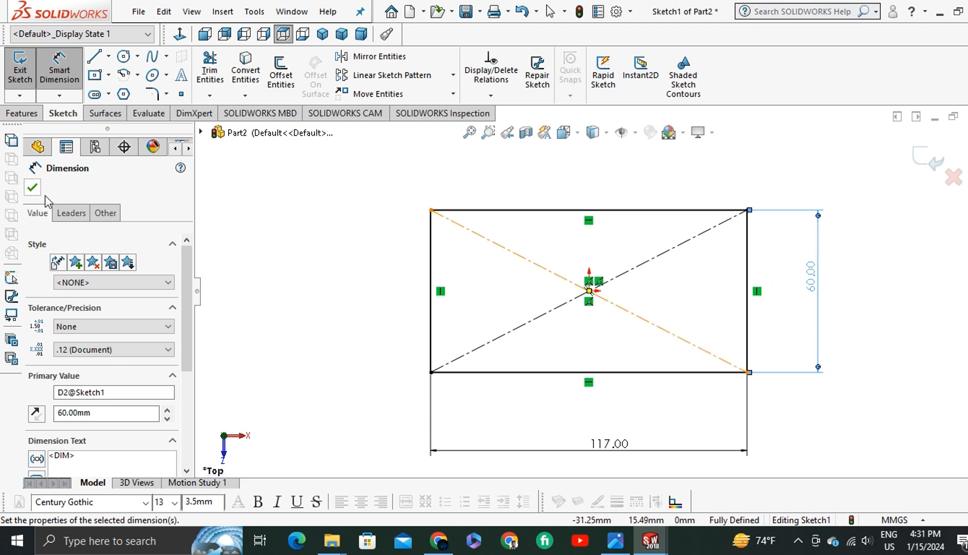
Extrude the rectangle 26 mm upward as the base block
left_click(36, 114)
left_click(26, 72)
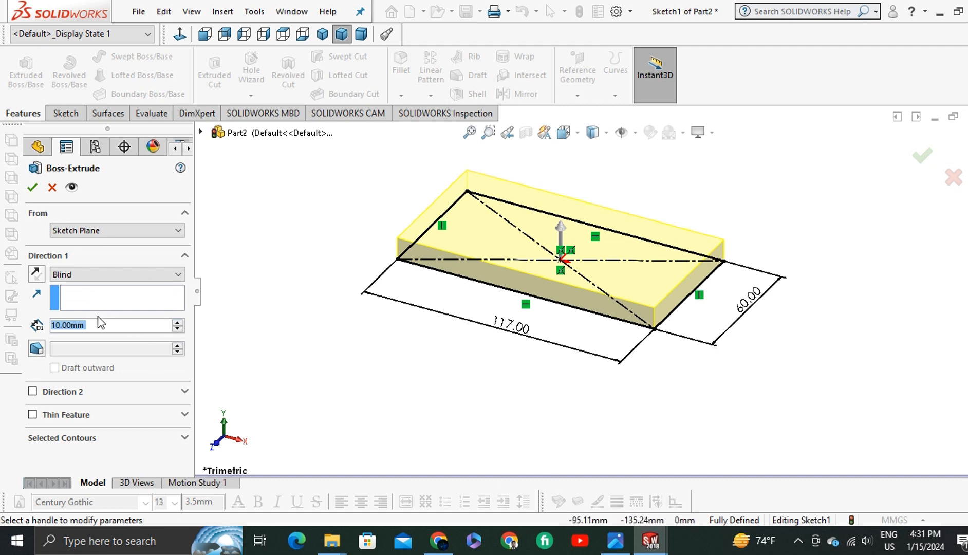
type("26")
key("Return")
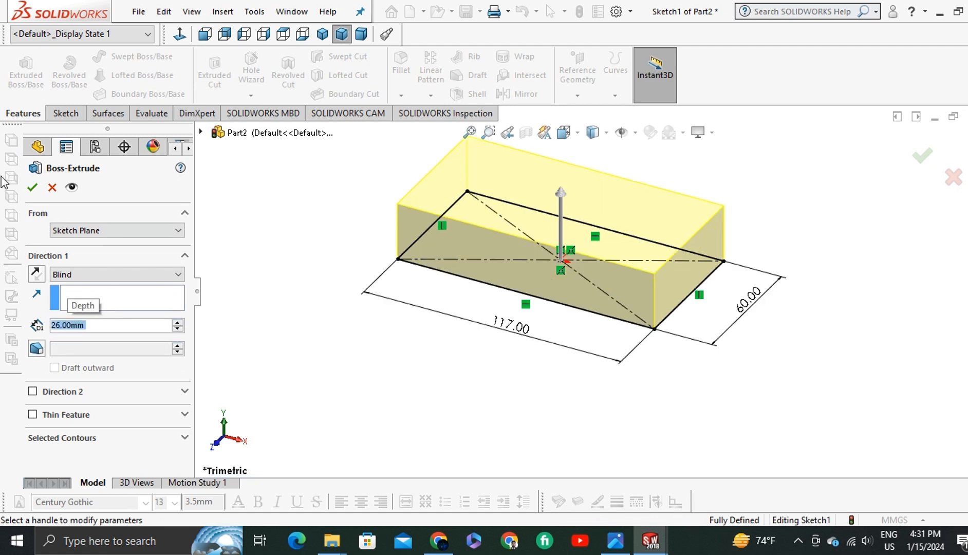
left_click(32, 187)
scroll(542, 192, "down", 2)
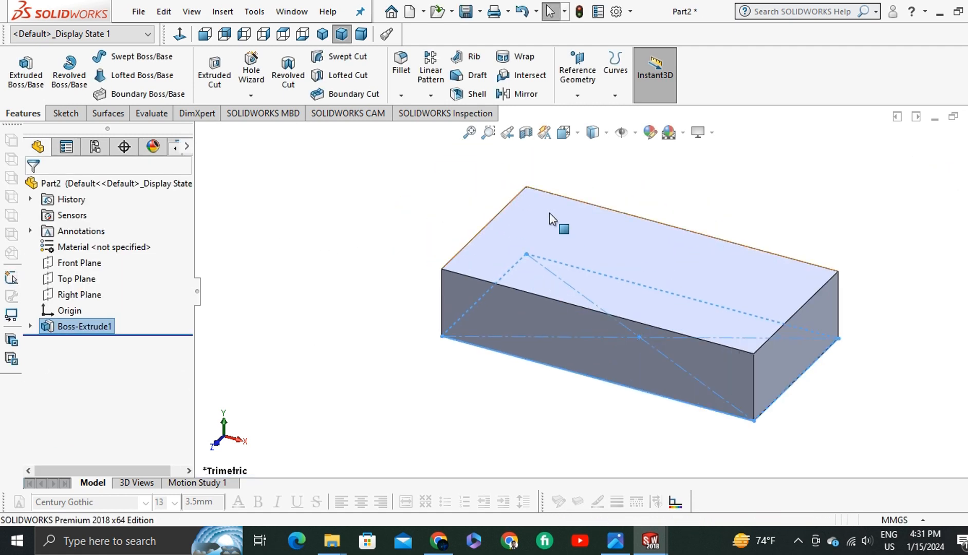
On the block's top face, sketch a corner rectangle about 26 mm long across the full width at the left end
left_click(549, 213)
left_click(609, 173)
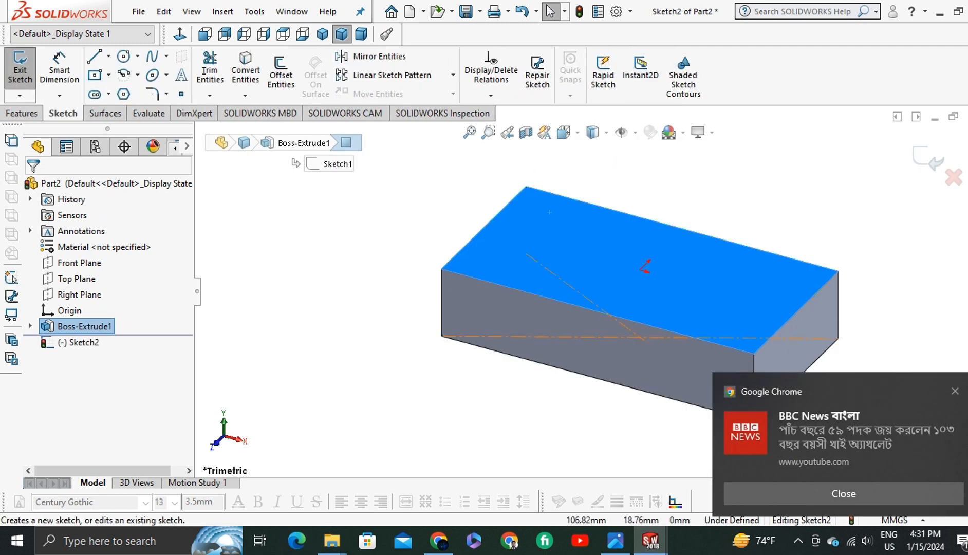
left_click(956, 393)
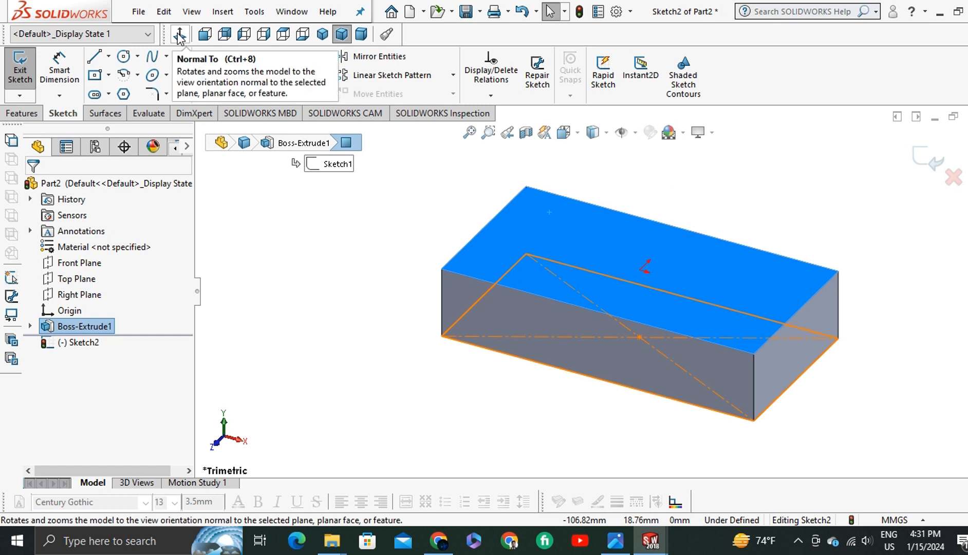
left_click(94, 74)
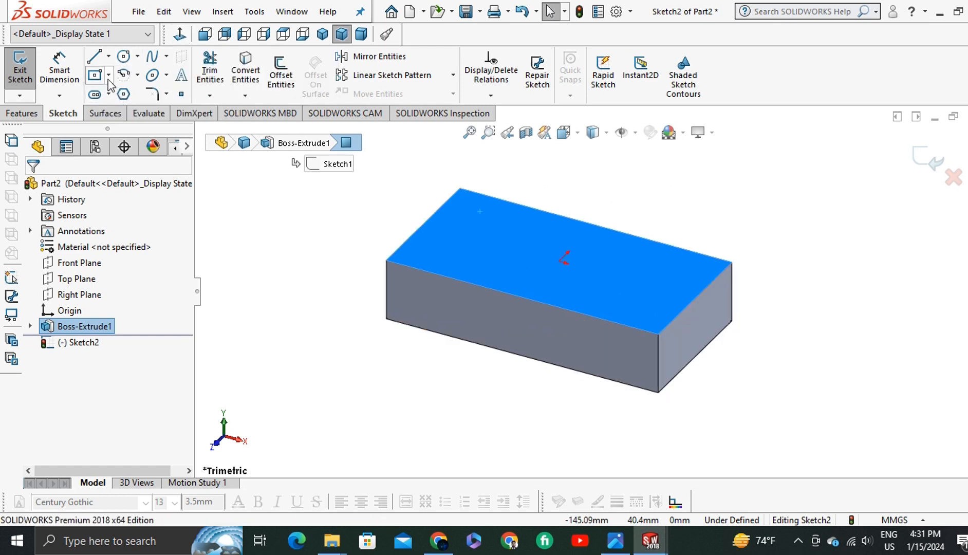
left_click(109, 76)
left_click(124, 93)
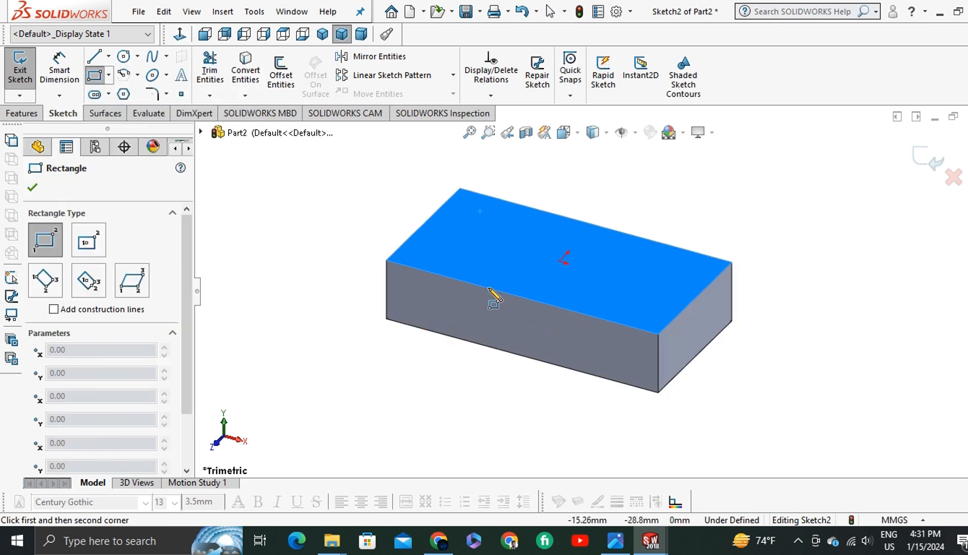
left_click(459, 188)
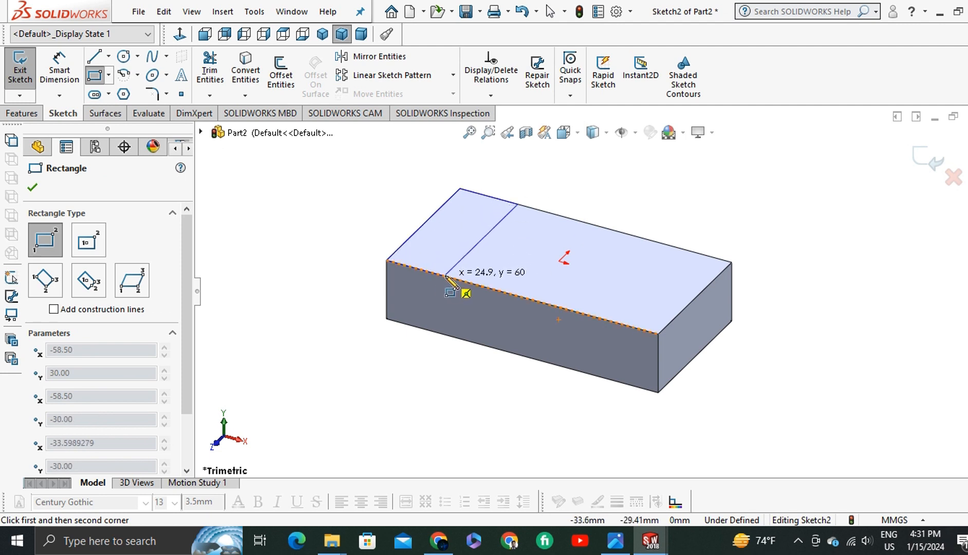
left_click(447, 277)
right_click(349, 195)
left_click(351, 200)
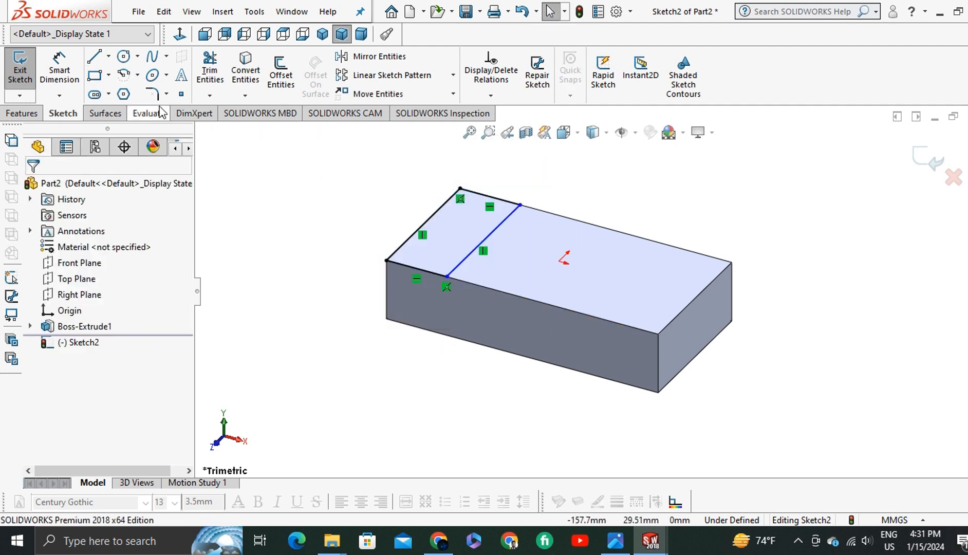
Dimension the end rectangle's length as 29 mm, taking the value from the reference drawing
left_click(60, 73)
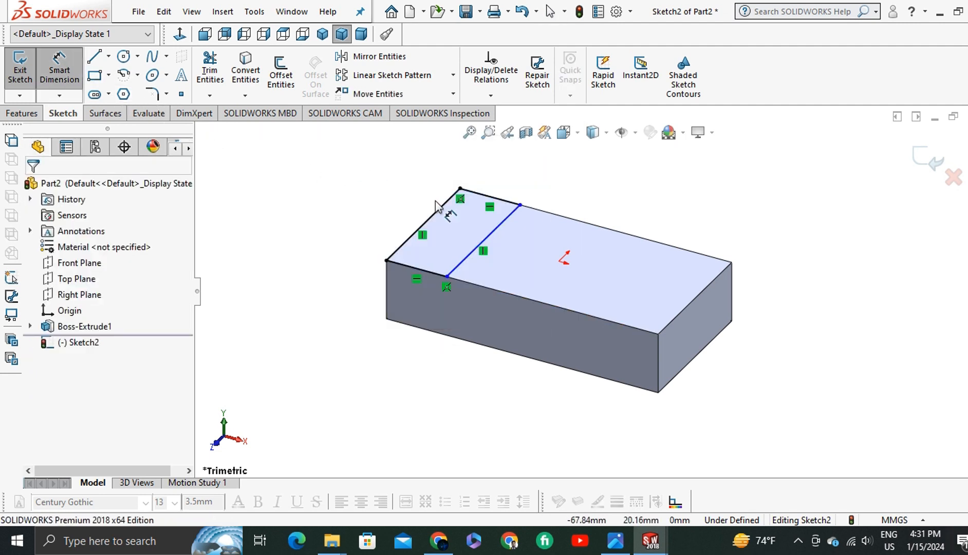
left_click(493, 201)
left_click(517, 167)
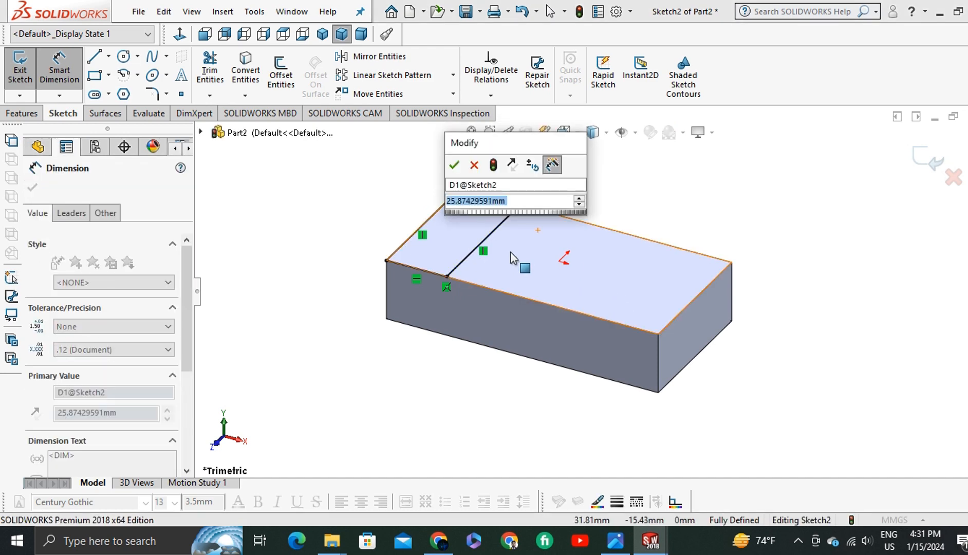
left_click(615, 540)
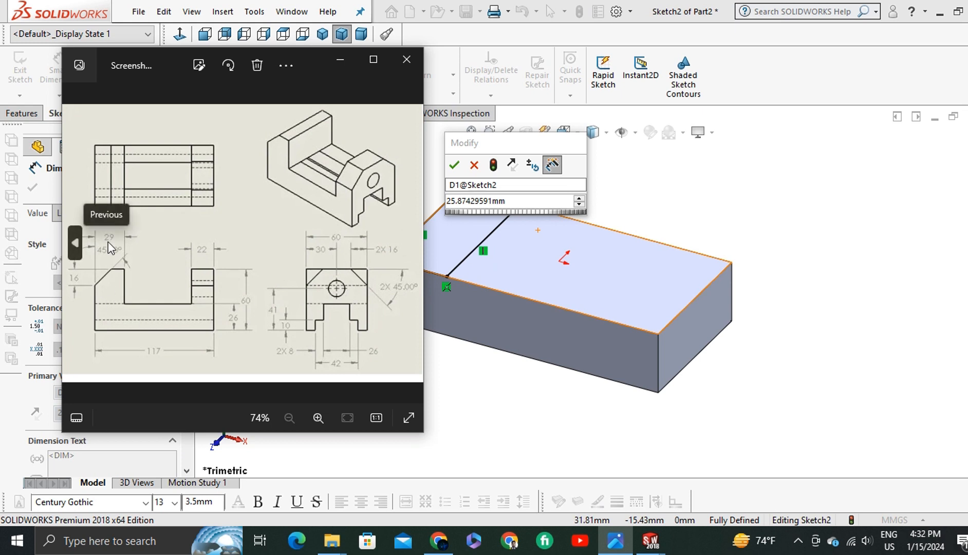
left_click(521, 202)
type("29")
key("Return")
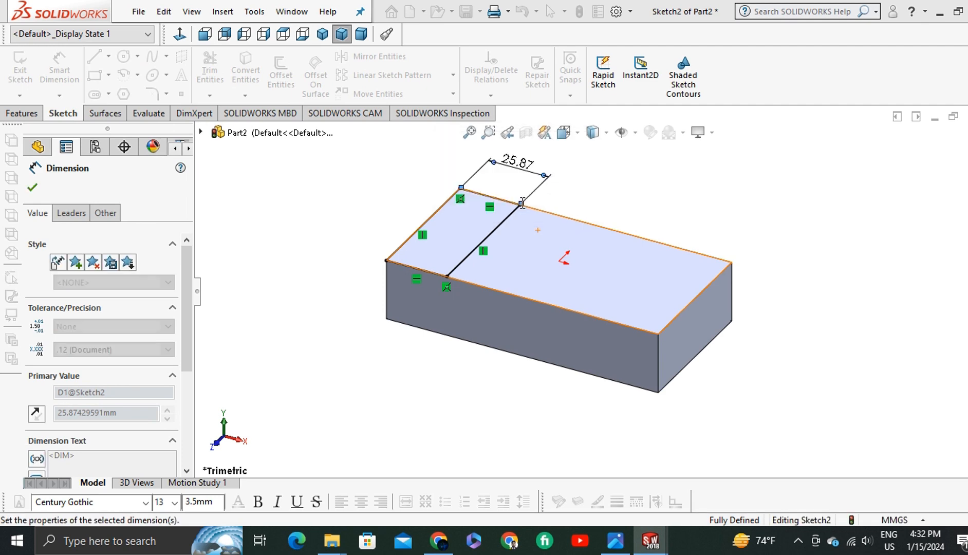
left_click(32, 187)
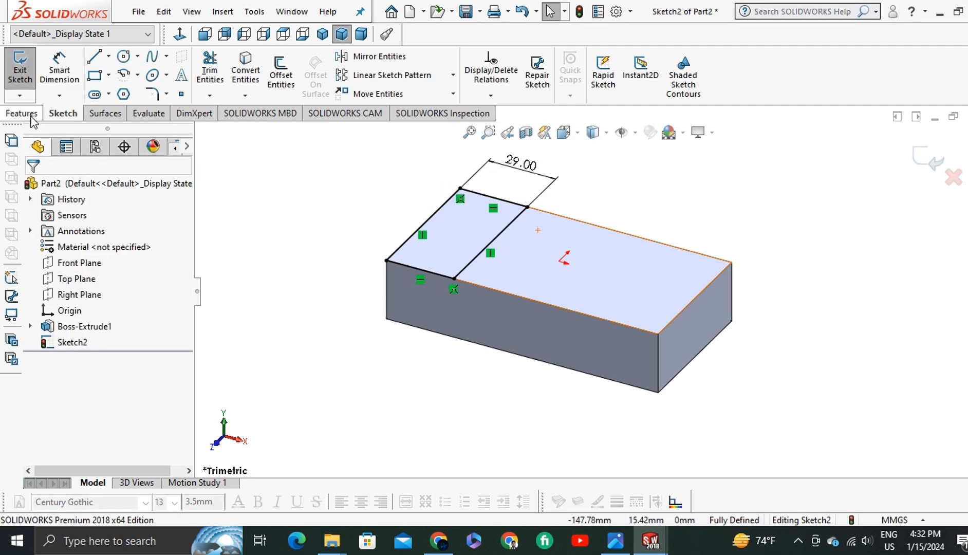
Extrude the end rectangle upward by 60-26 mm, merged with the base block
left_click(32, 117)
left_click(26, 71)
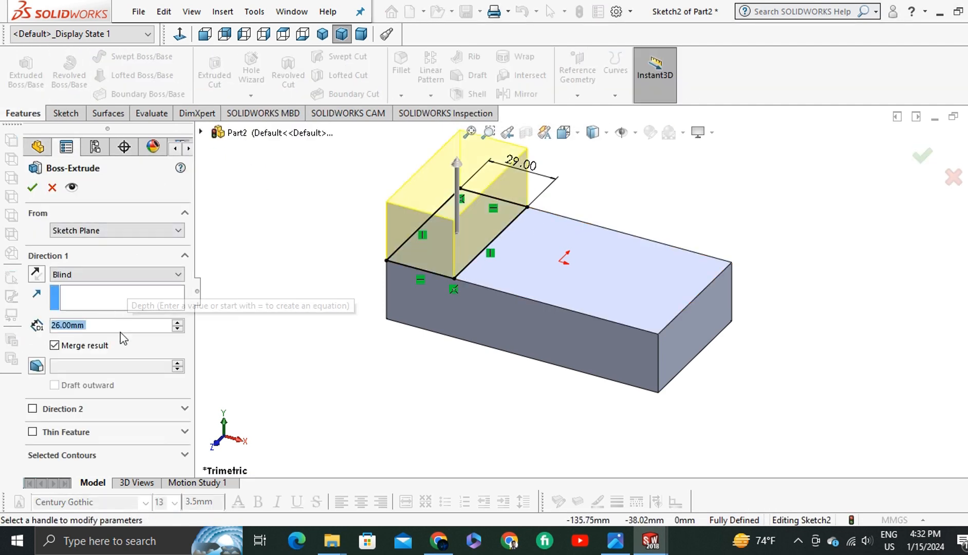
type("60-26")
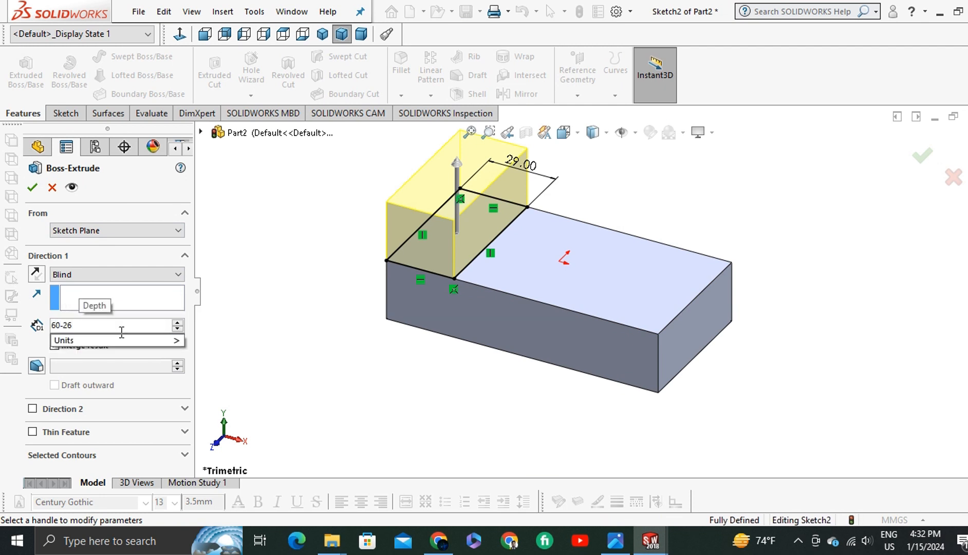
key("Return")
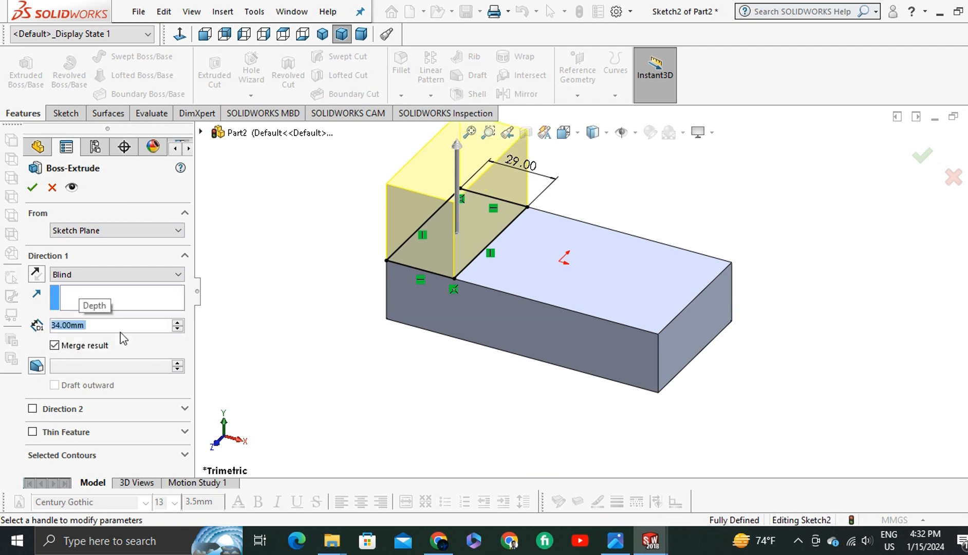
left_click(34, 188)
key("f")
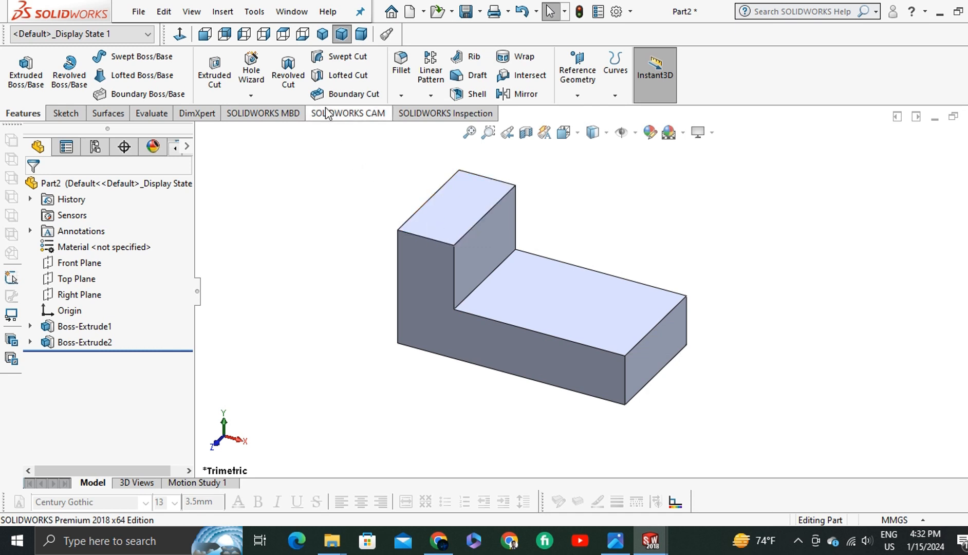
On the L-shaped front face, sketch a line down the upright's outer edge from its top corner and a sloping line to the top edge
left_click(419, 259)
left_click(473, 216)
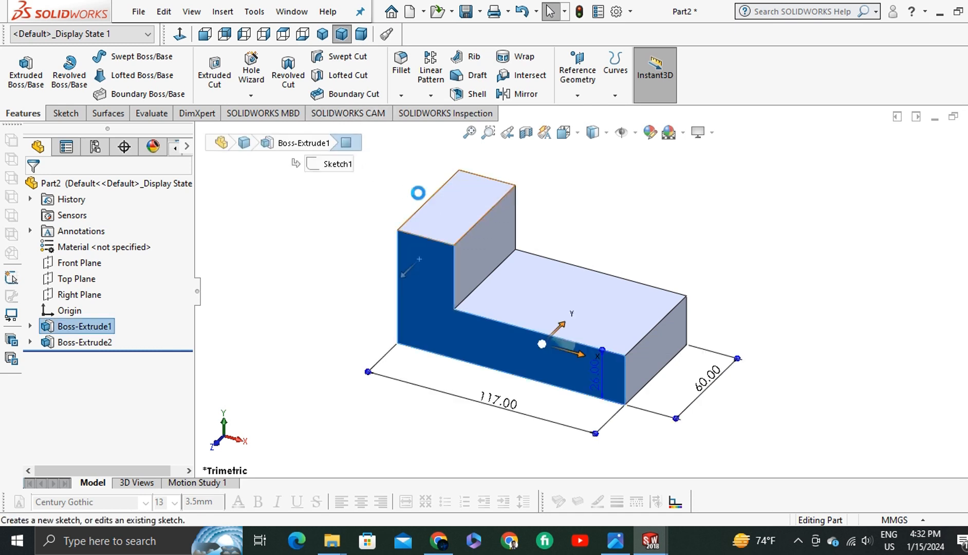
left_click(95, 57)
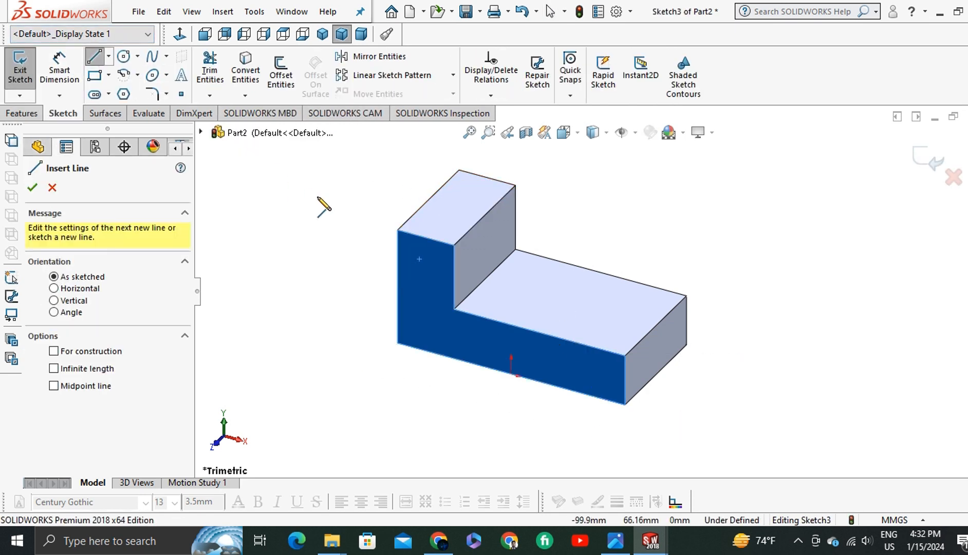
left_click(184, 36)
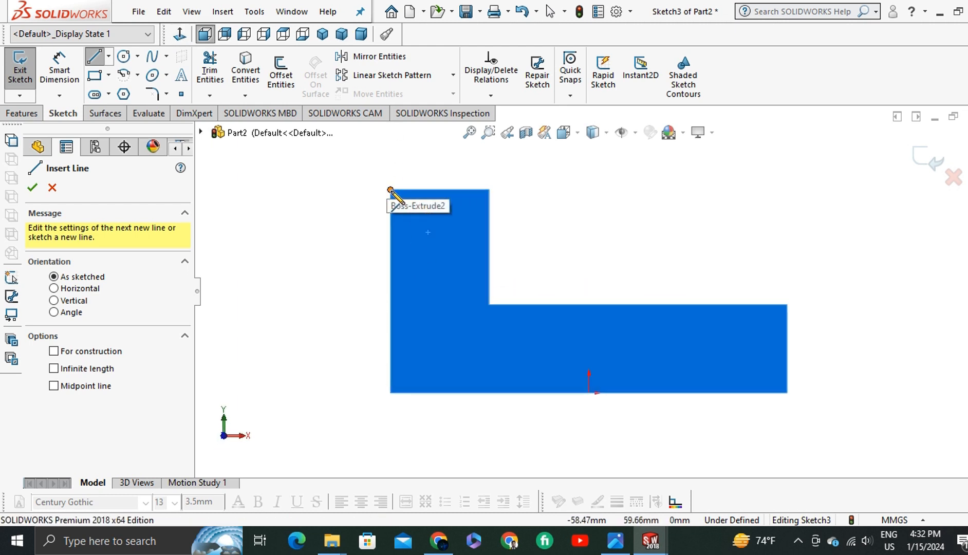
left_click(391, 190)
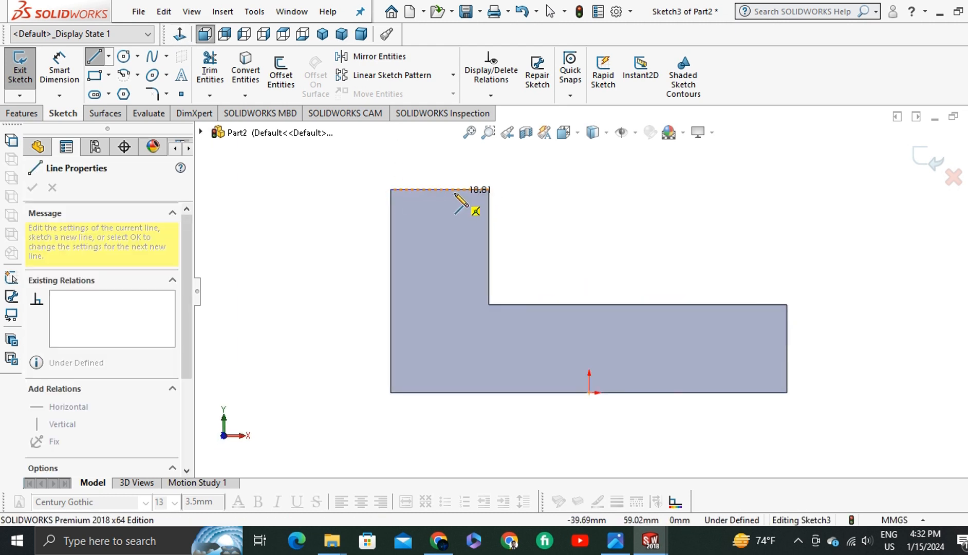
left_click(390, 258)
left_click(426, 190)
right_click(322, 180)
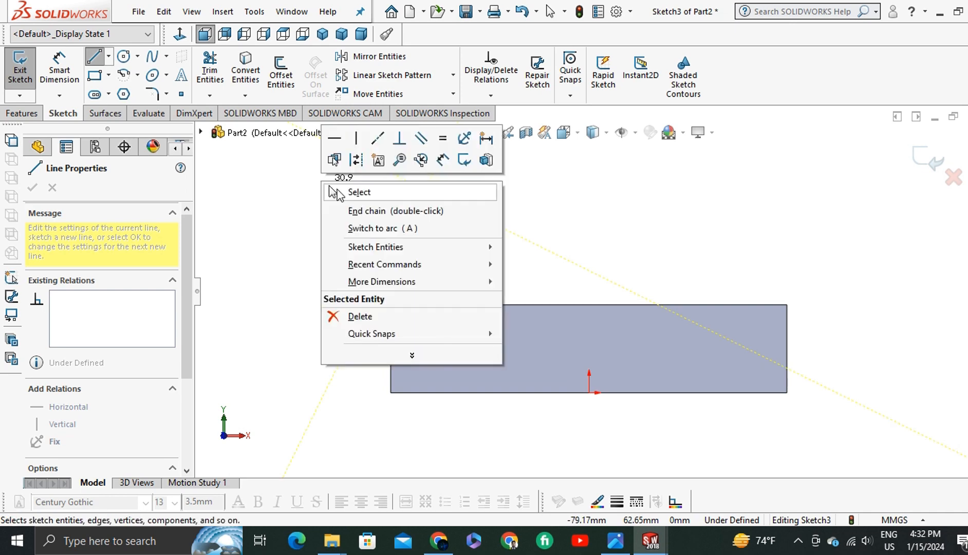
left_click(339, 195)
Close the corner triangle with a horizontal line along the upright's top edge
left_click(95, 58)
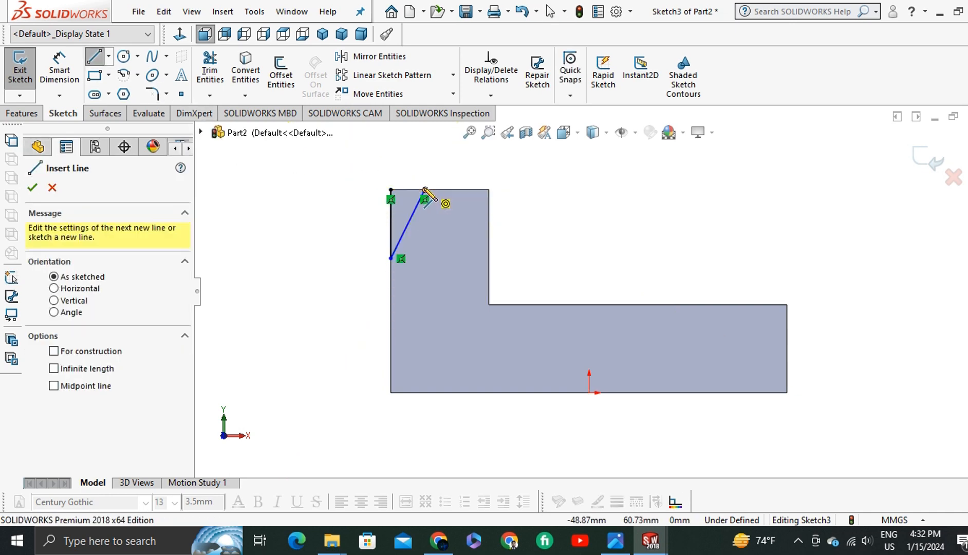
left_click(425, 190)
left_click(390, 190)
right_click(293, 174)
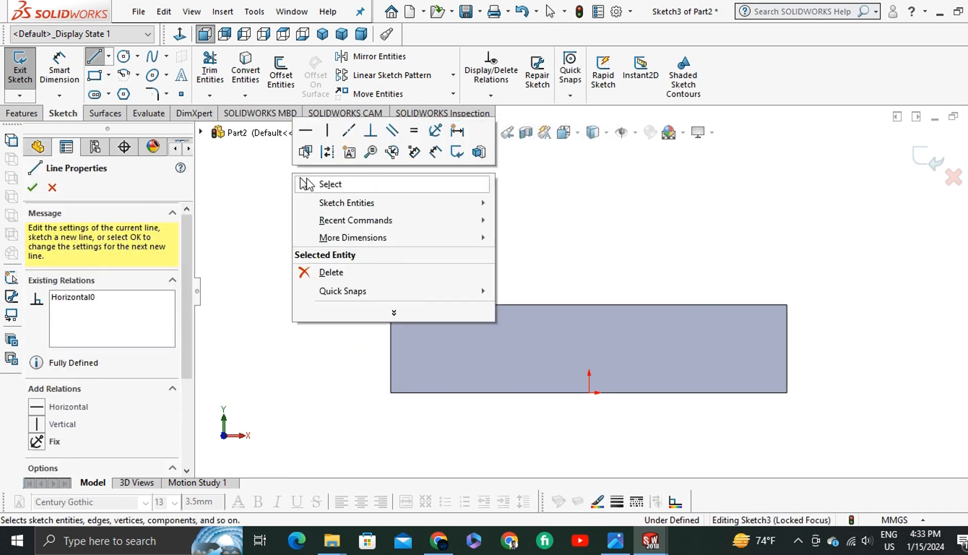
left_click(305, 184)
Dimension the corner triangle's vertical line as 16 mm
scroll(394, 162, "down", 3)
left_click(67, 72)
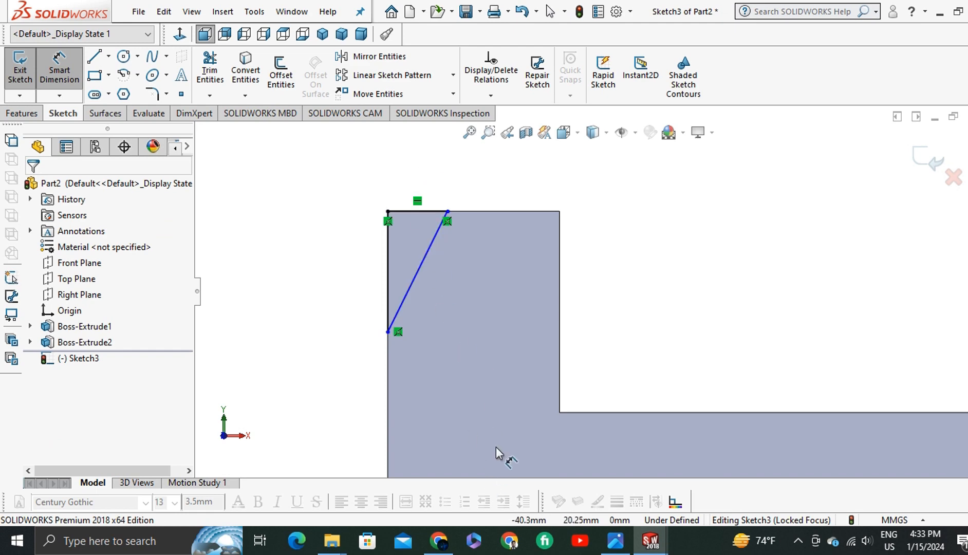
left_click(391, 265)
left_click(335, 268)
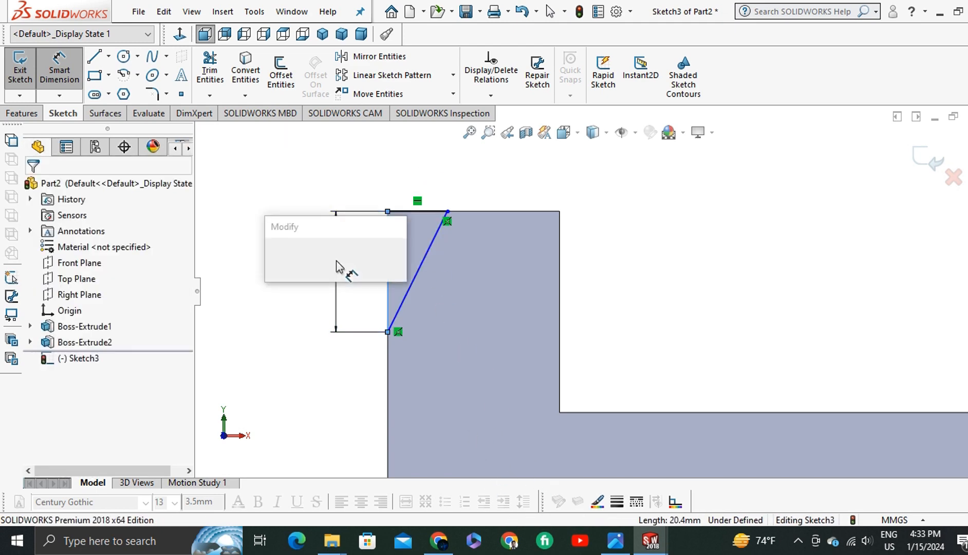
key("Return")
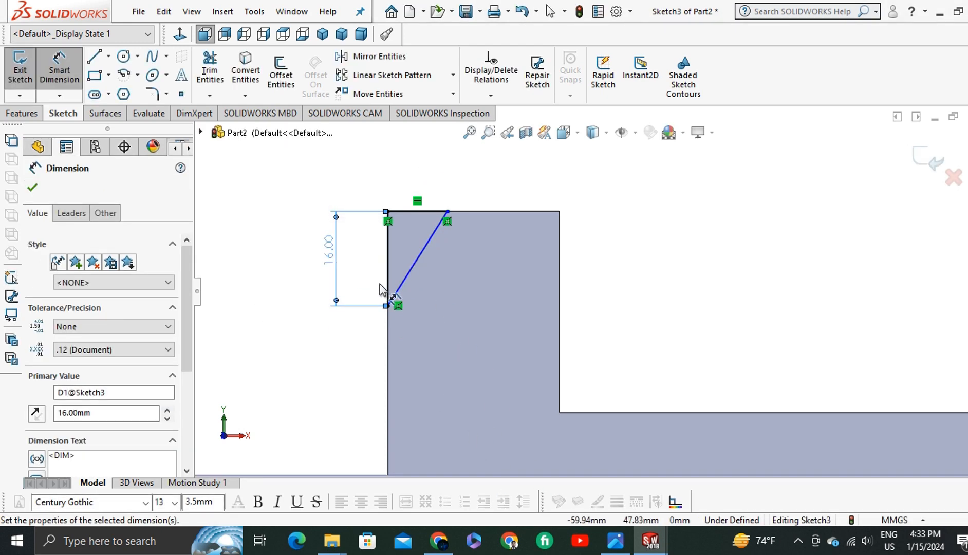
Dimension the angle between the triangle's vertical and sloping lines as 45° and check it against the reference drawing
left_click(390, 254)
left_click(416, 263)
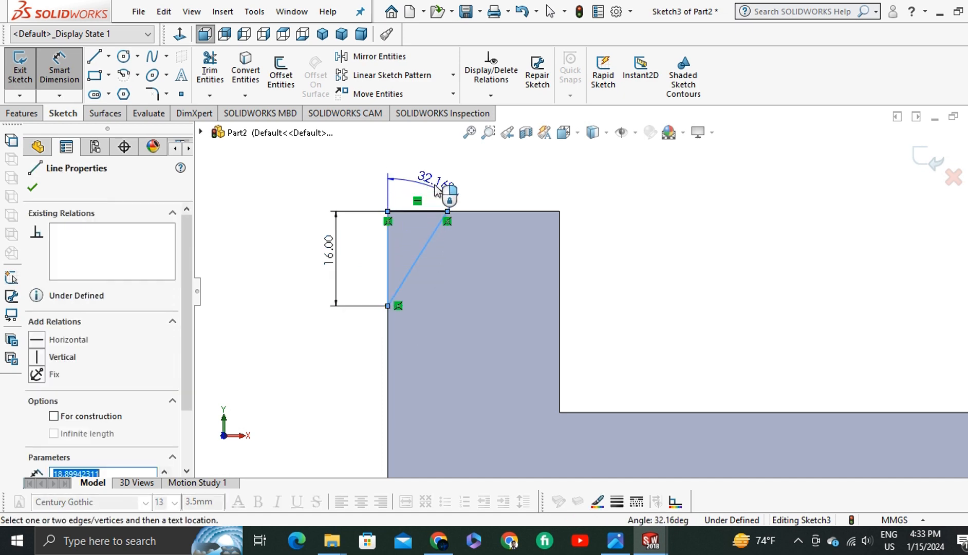
left_click(436, 189)
type("45")
key("Return")
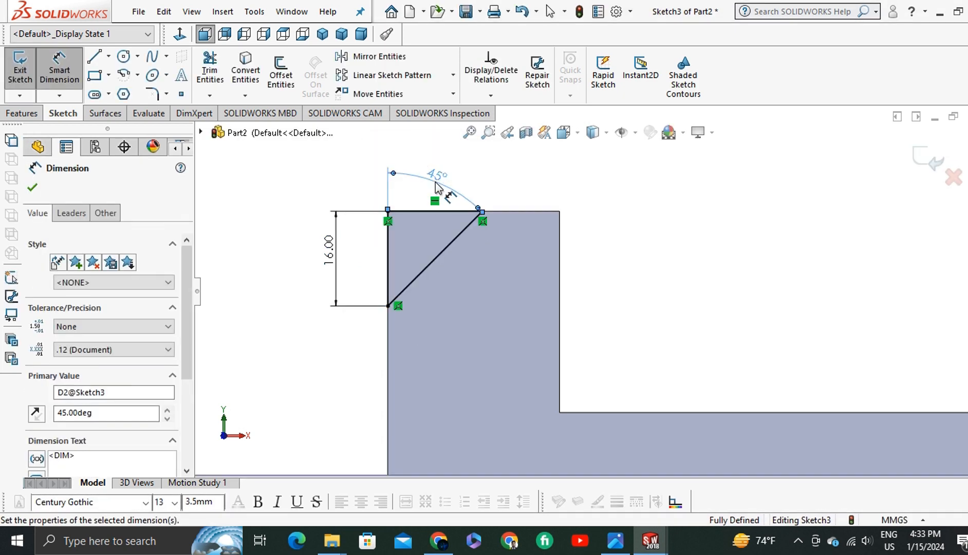
left_click(615, 540)
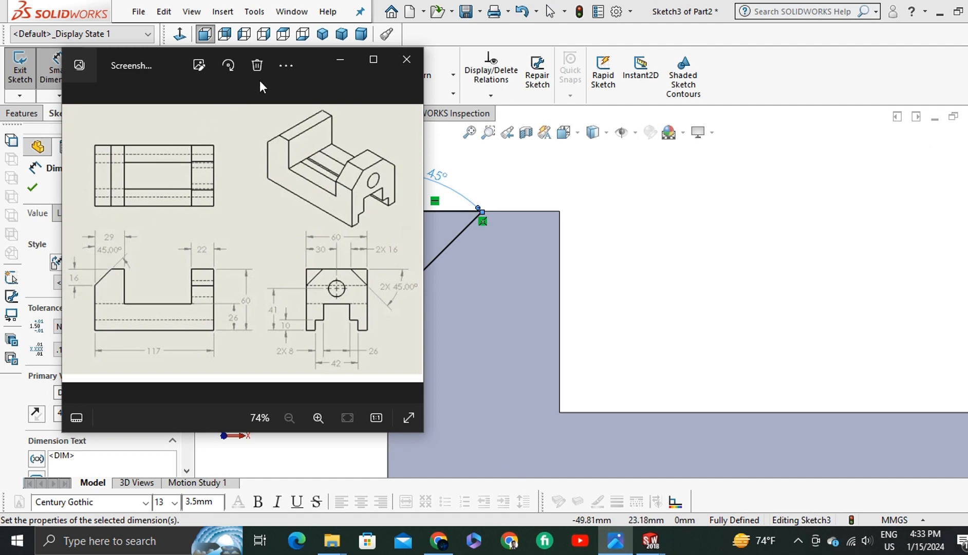
left_click(340, 61)
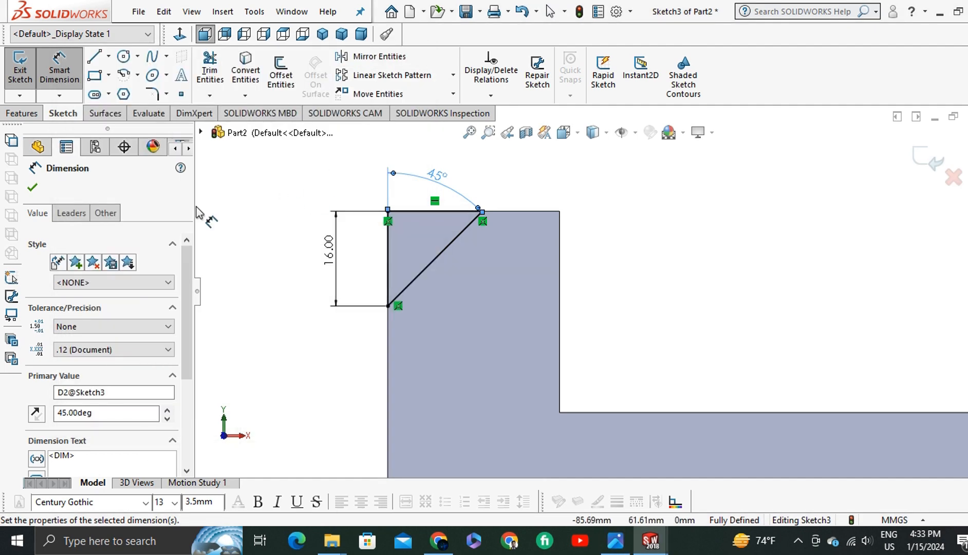
Cut the corner triangle Through All to chamfer the upright's outer top edge
left_click(33, 186)
left_click(21, 113)
left_click(215, 72)
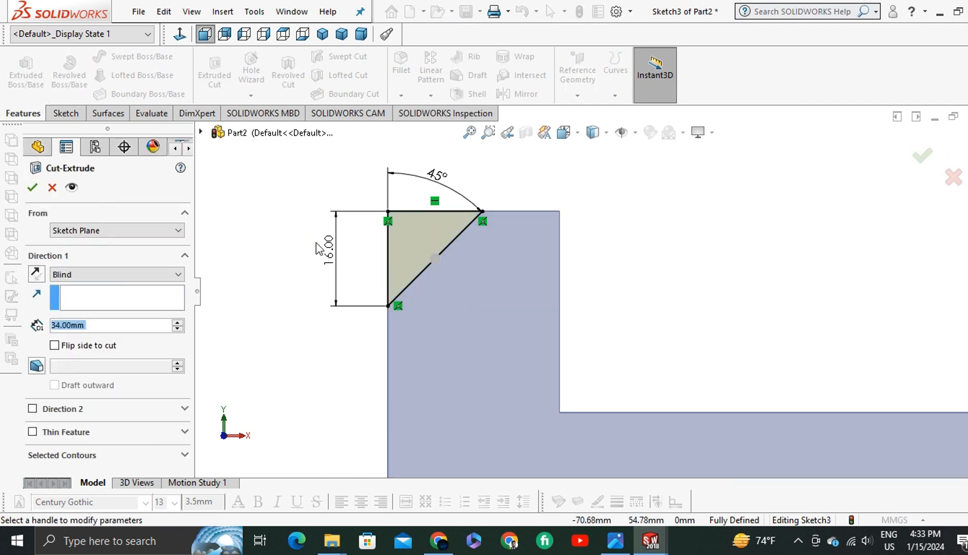
left_click(149, 274)
left_click(77, 295)
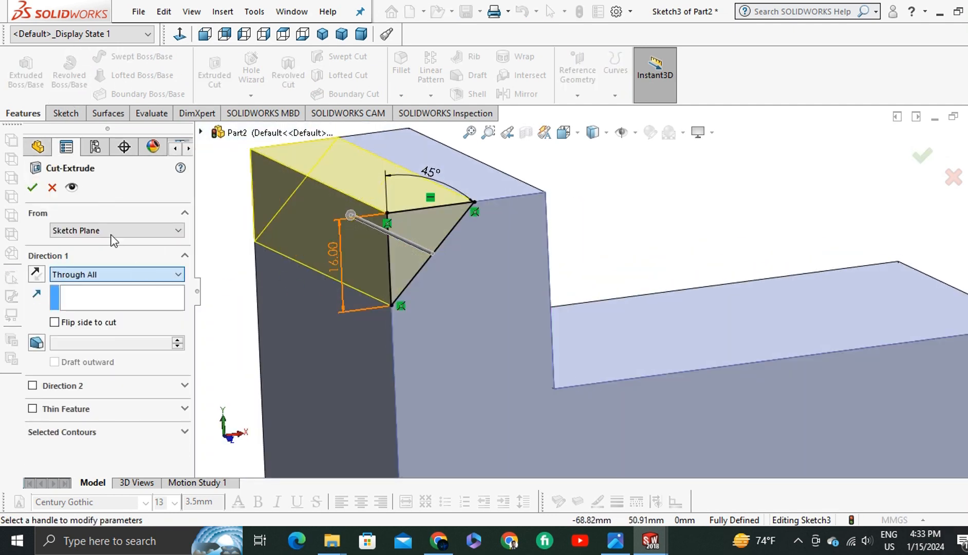
left_click(31, 188)
key("f")
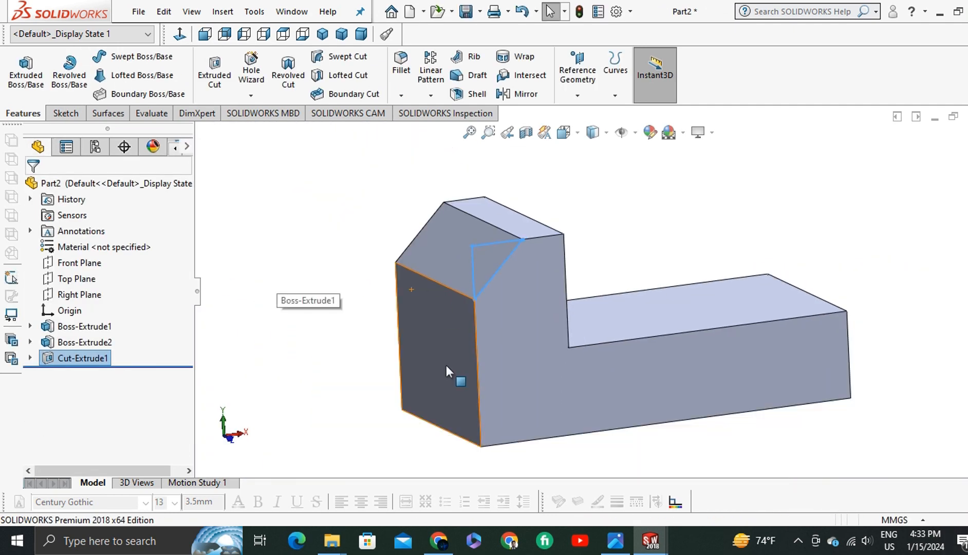
On the base block's top face, sketch a full-width corner rectangle about 28.6 mm long at the end opposite the upright
middle_click_drag(402, 423, 511, 299)
left_click(512, 328)
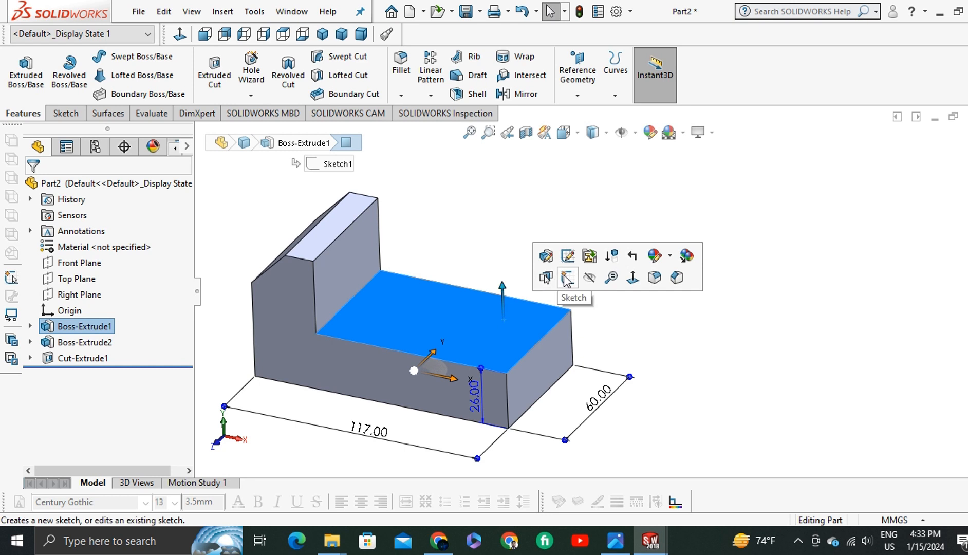
left_click(567, 278)
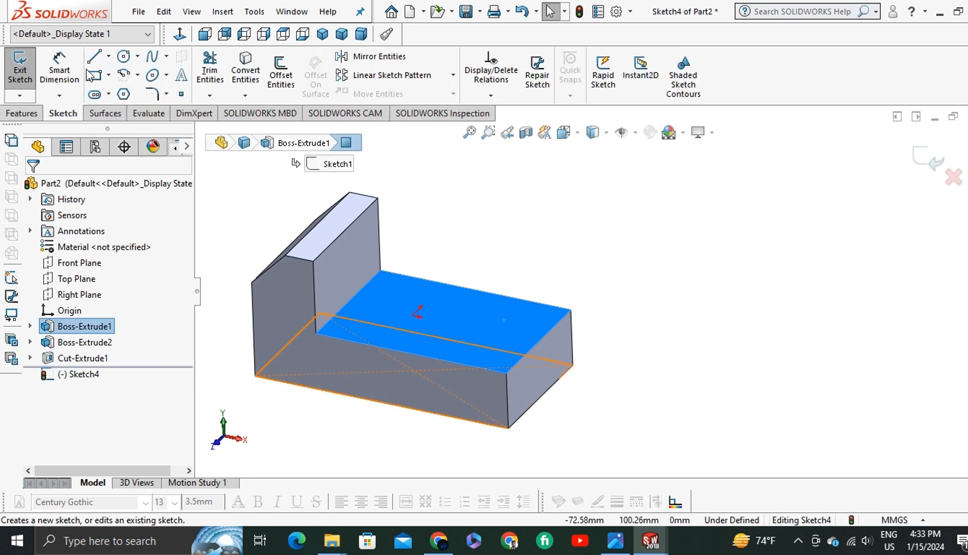
left_click(571, 310)
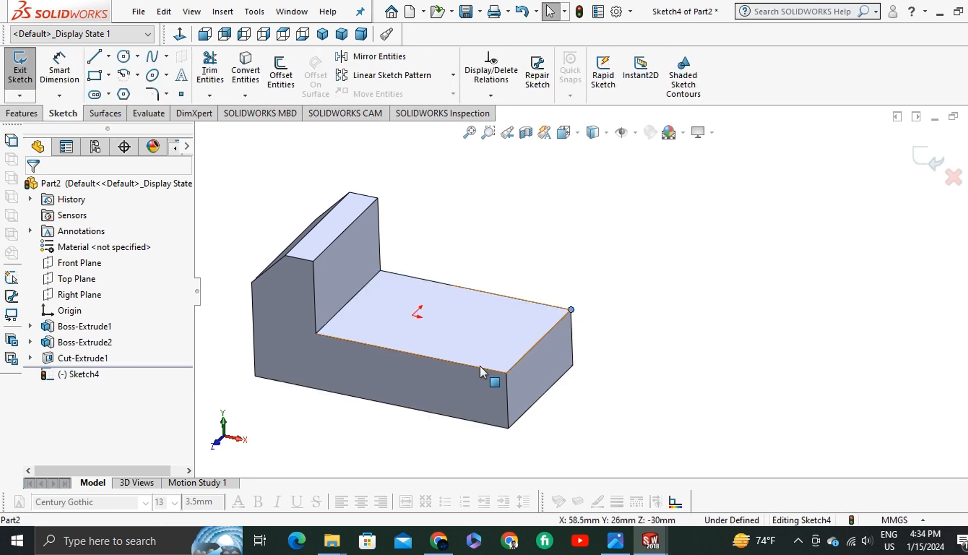
left_click(101, 78)
left_click(571, 309)
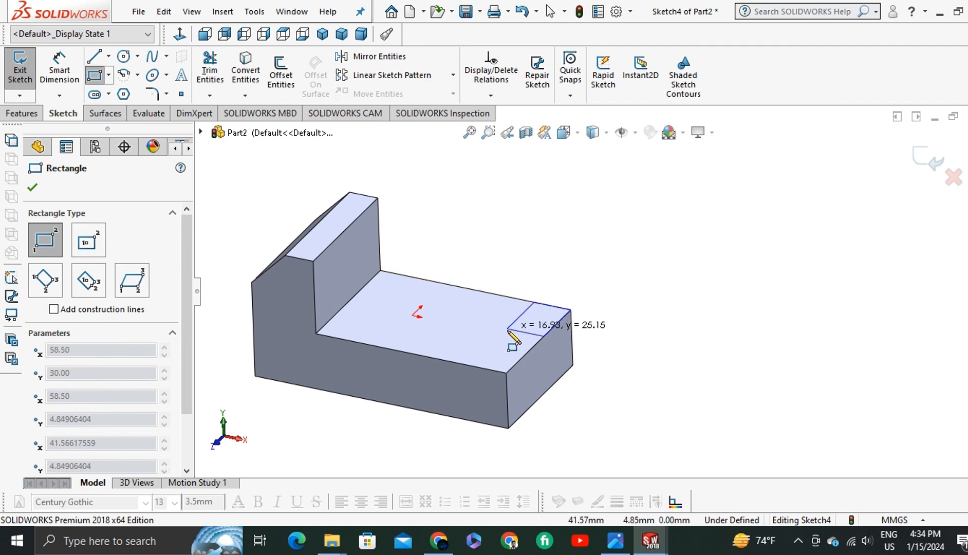
left_click(445, 360)
right_click(457, 220)
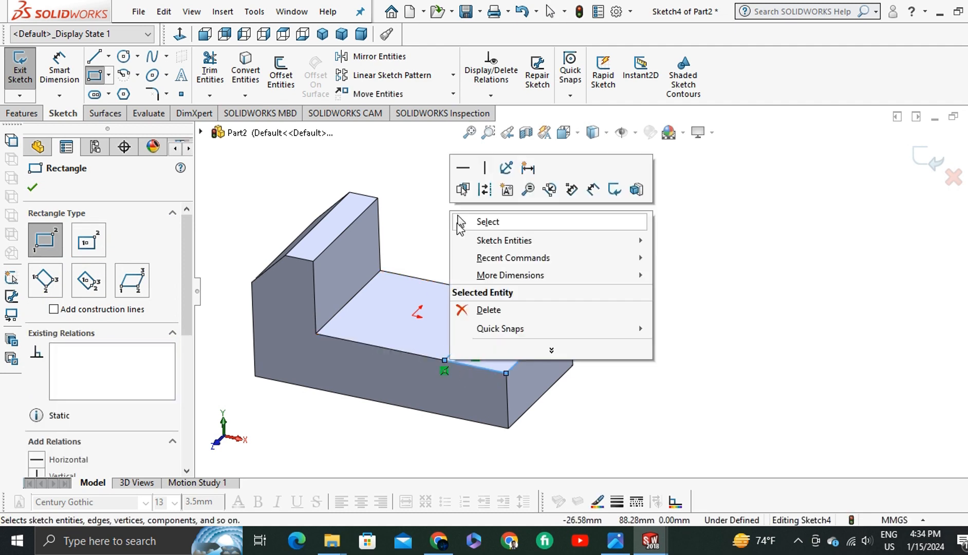
left_click(470, 221)
Dimension the new rectangle's length as 22 mm, taking the value from the reference drawing
left_click(58, 75)
left_click(609, 537)
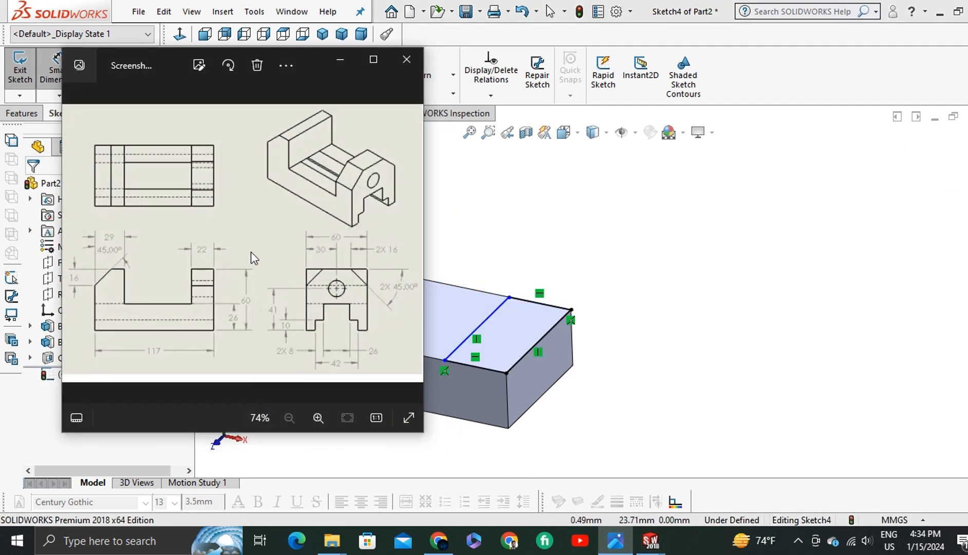
left_click(341, 67)
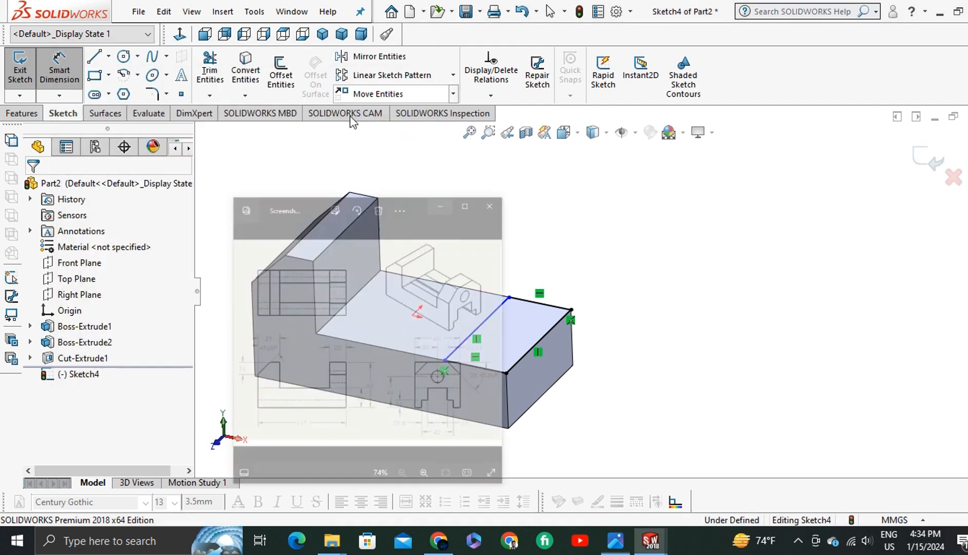
left_click(548, 310)
left_click(569, 259)
type("22")
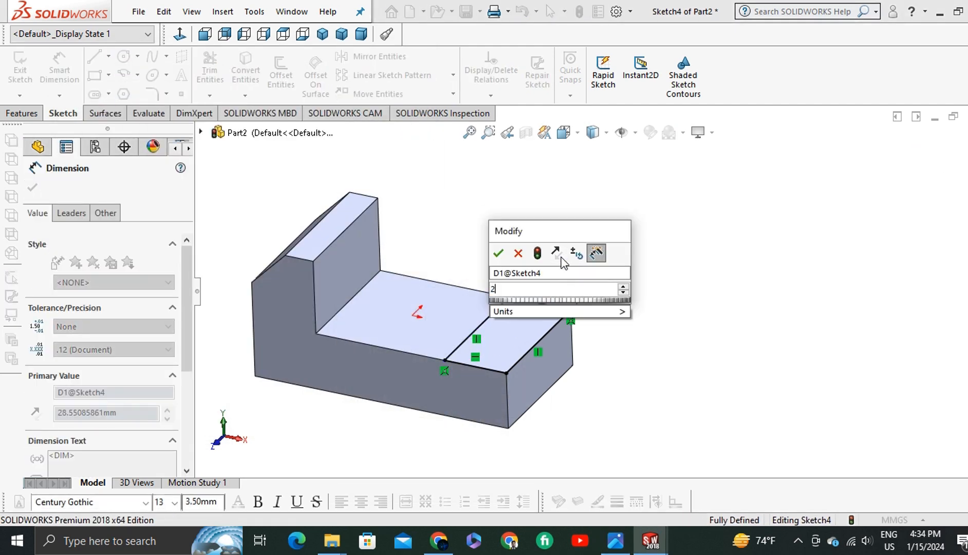
key("Return")
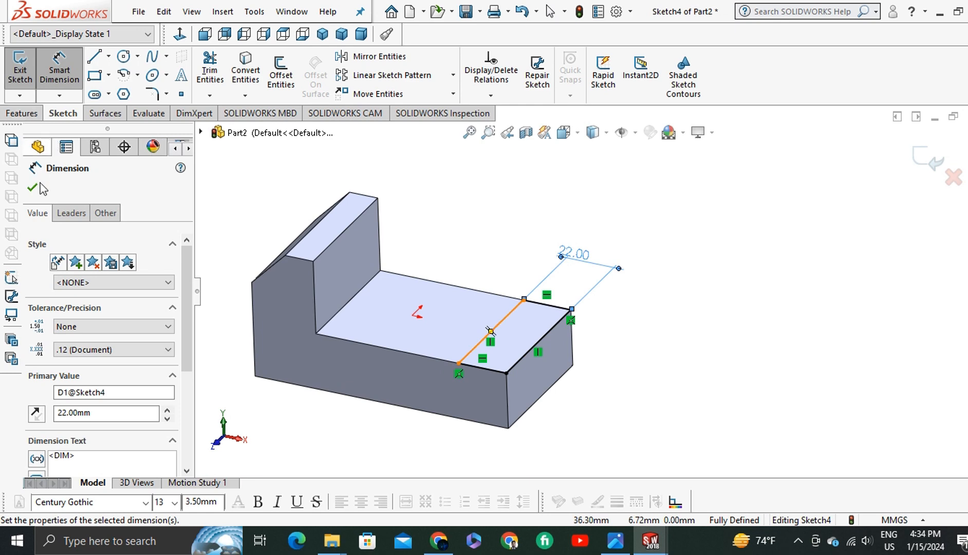
Extrude the 22 mm rectangle upward by 34 mm as the second upright, merged with the base block
left_click(32, 187)
left_click(22, 113)
left_click(26, 72)
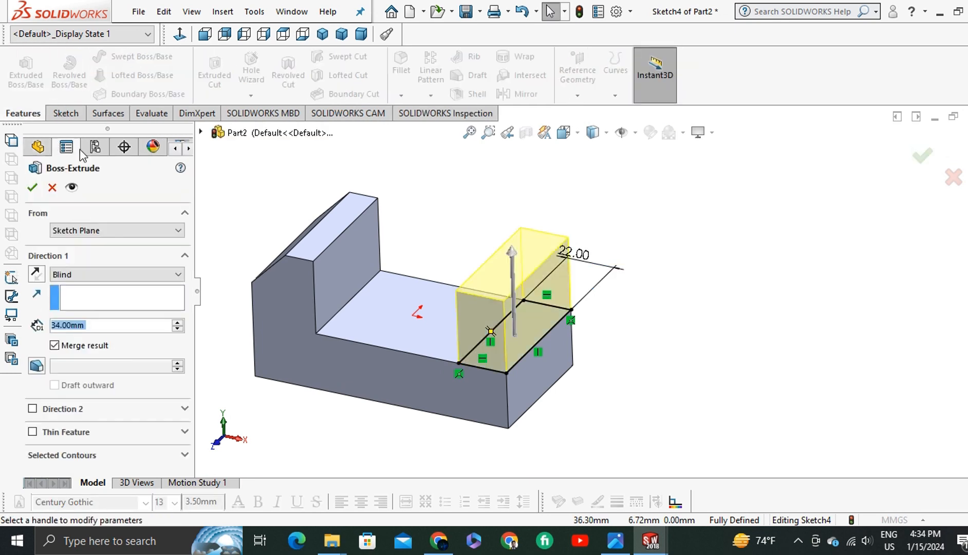
left_click(34, 188)
key("ctrl+7")
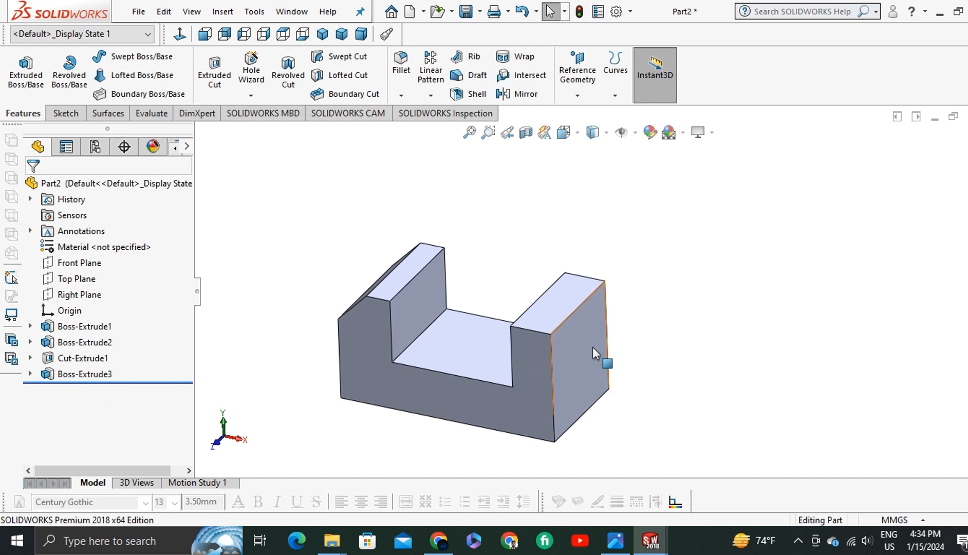
On the second upright's outer end face, sketch a closed triangle about 13 mm wide and 22 mm high in the +Z top corner
left_click(592, 347)
left_click(644, 308)
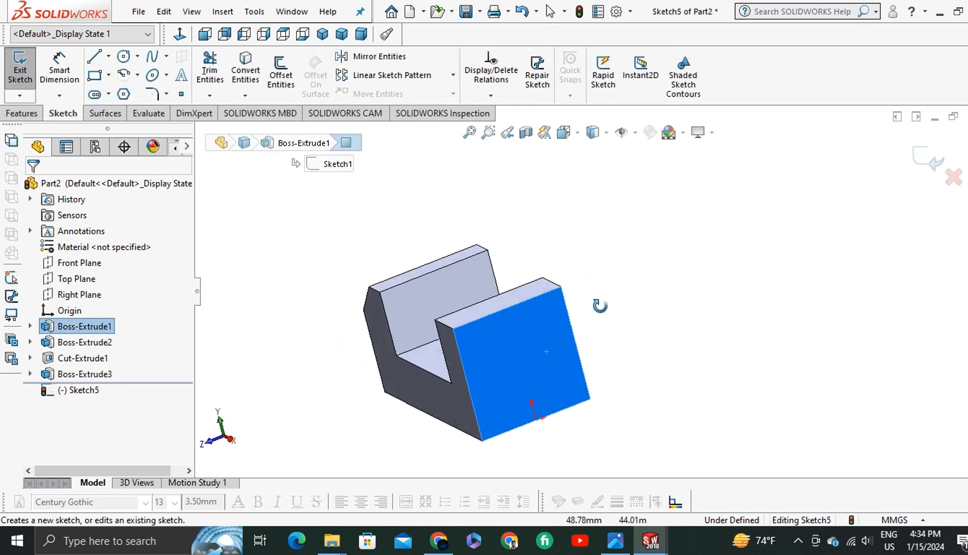
middle_click_drag(599, 305, 590, 285)
left_click(94, 56)
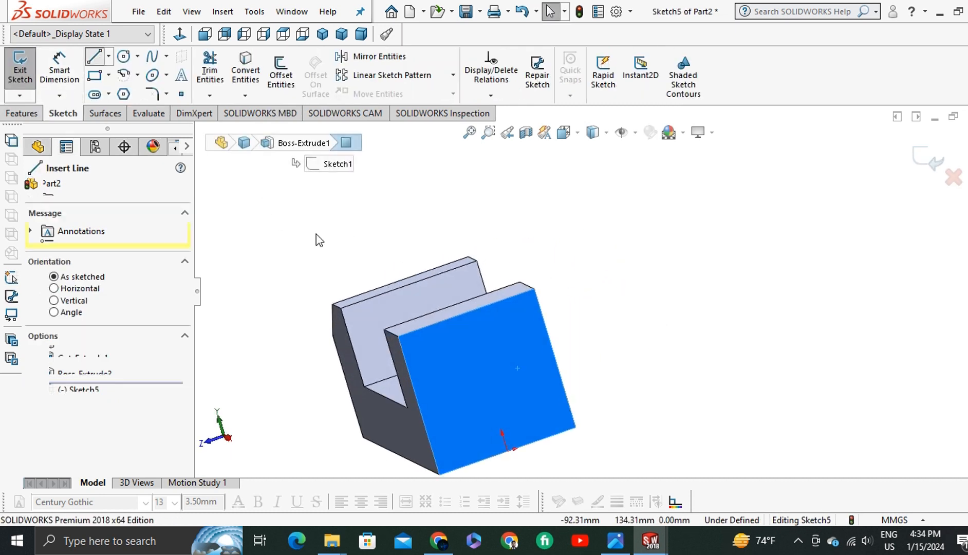
left_click(180, 34)
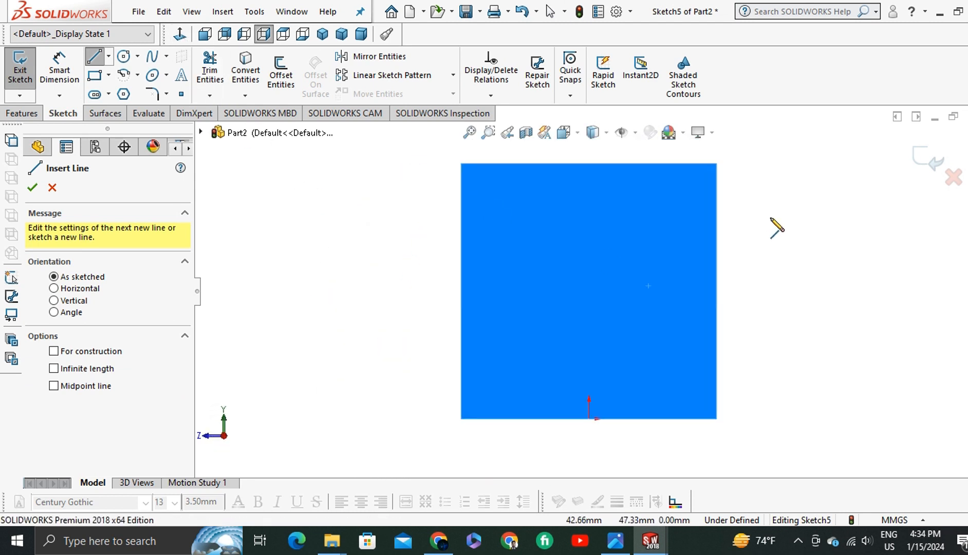
left_click(271, 212)
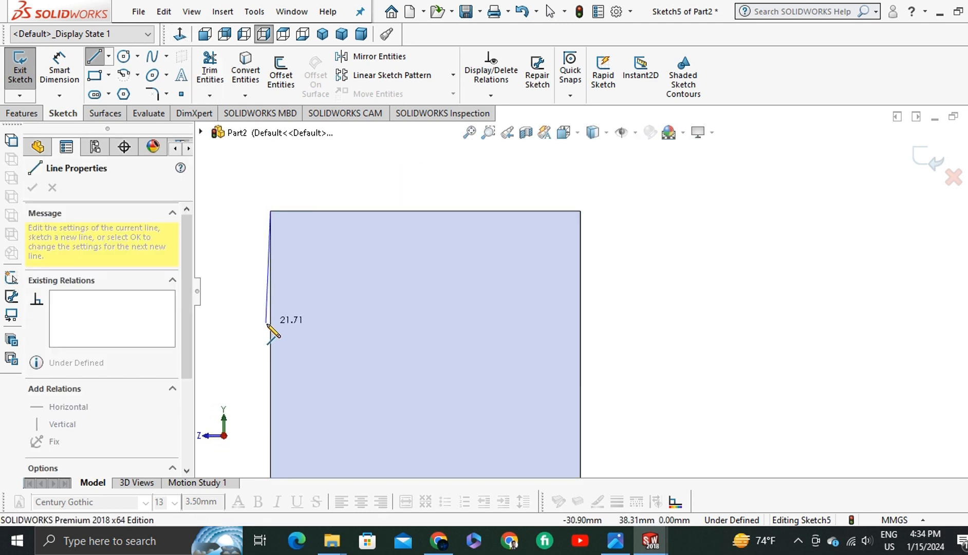
left_click(271, 324)
left_click(338, 211)
left_click(271, 211)
right_click(274, 178)
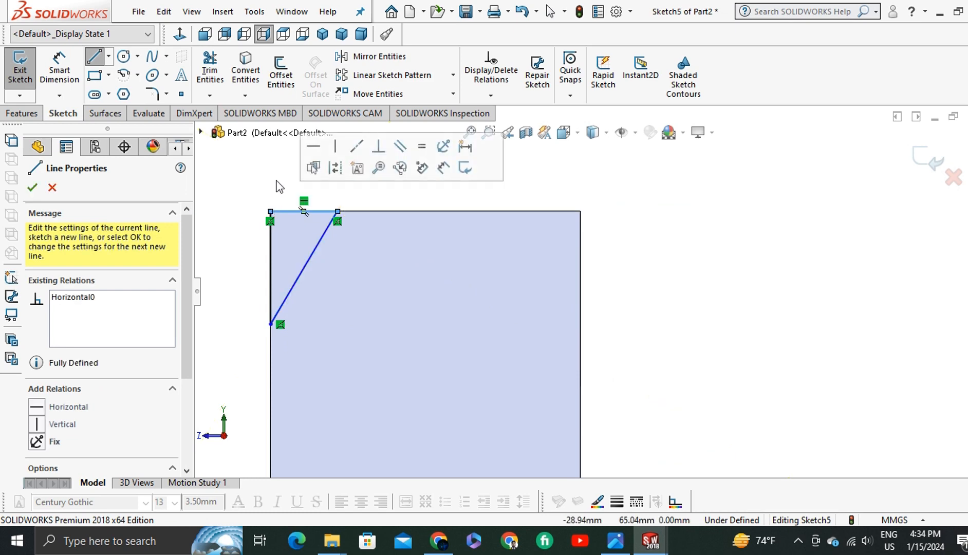
left_click(288, 179)
Sketch a matching closed triangle about 14.6 mm wide in the end face's opposite top corner
key("l")
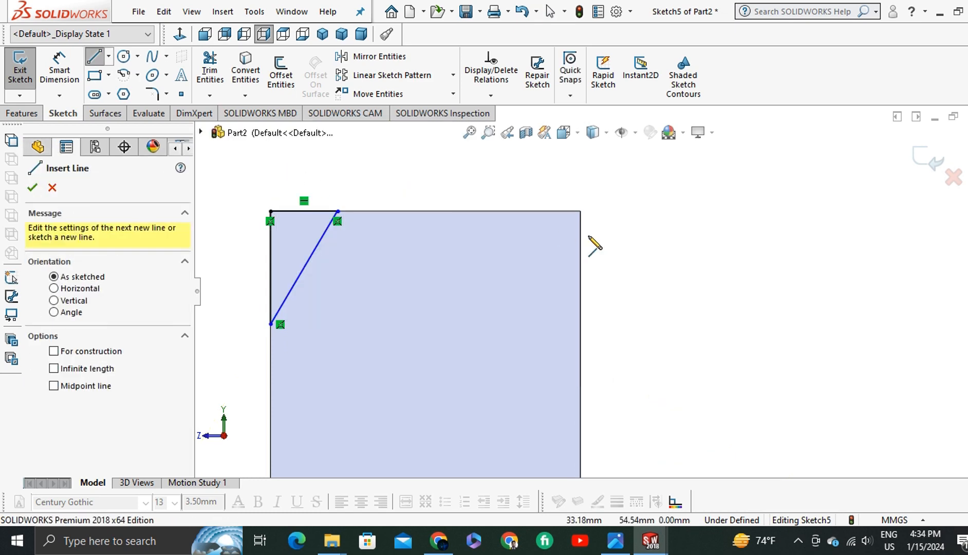
left_click(581, 211)
left_click(580, 314)
left_click(505, 211)
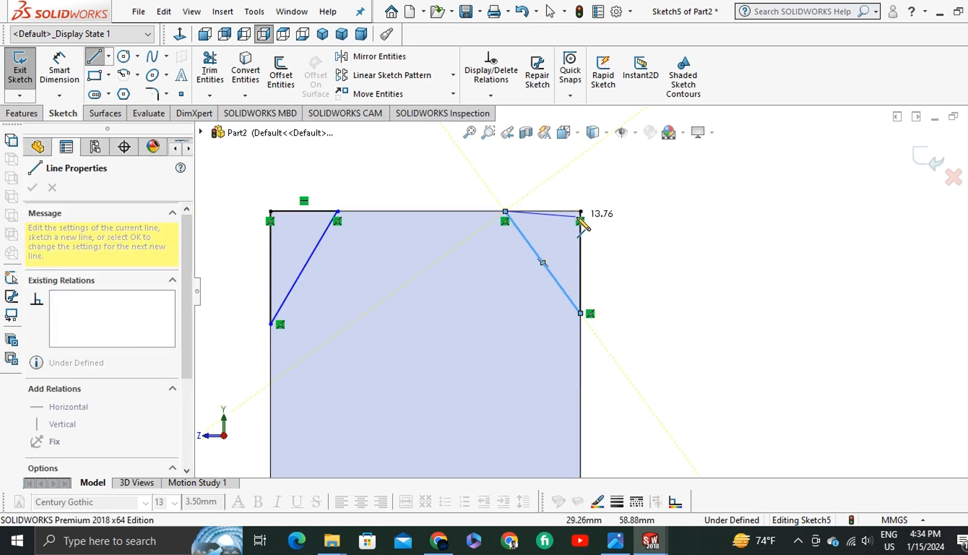
right_click(572, 187)
left_click(578, 200)
scroll(578, 201, "up", 3)
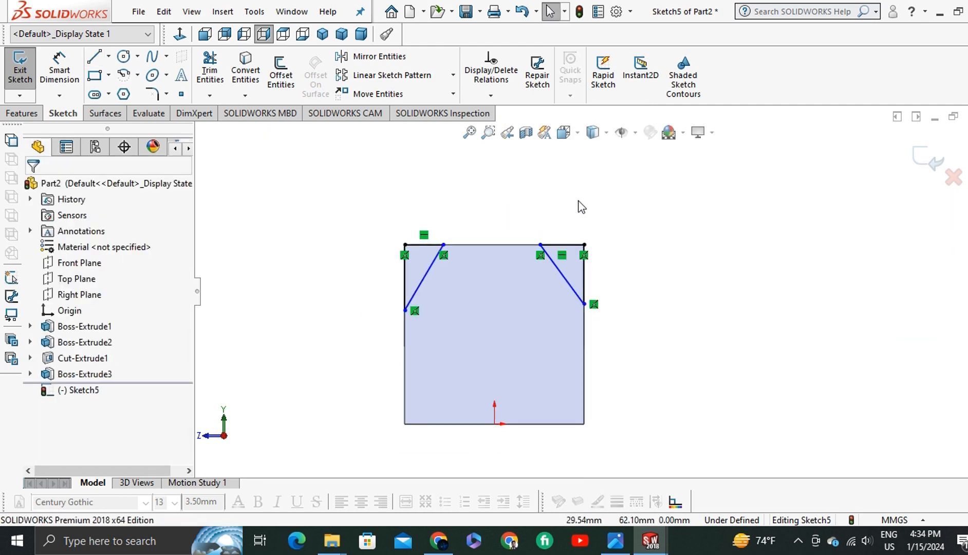
scroll(421, 218, "down", 1)
Dimension the top lines of both corner triangles as 16 mm each, taking the value from the reference drawing
left_click(60, 72)
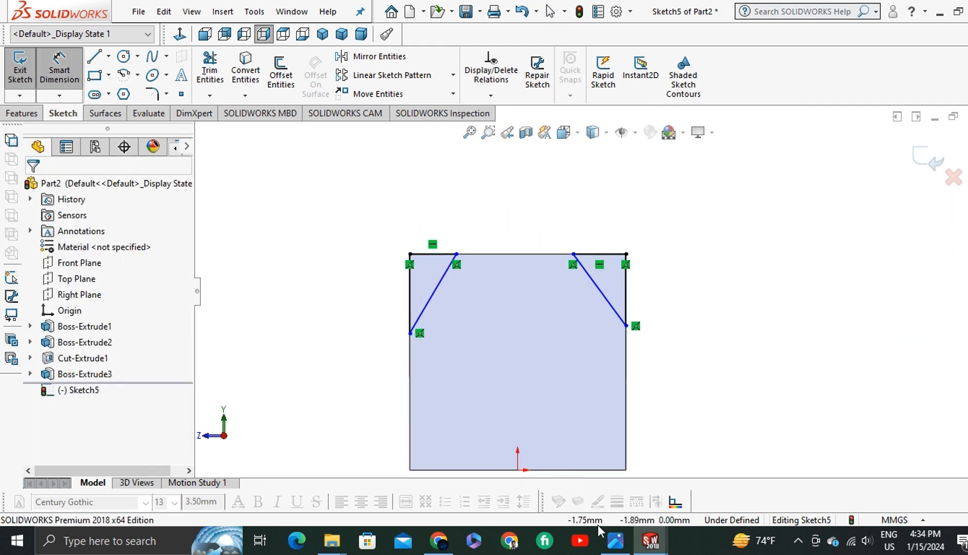
left_click(615, 539)
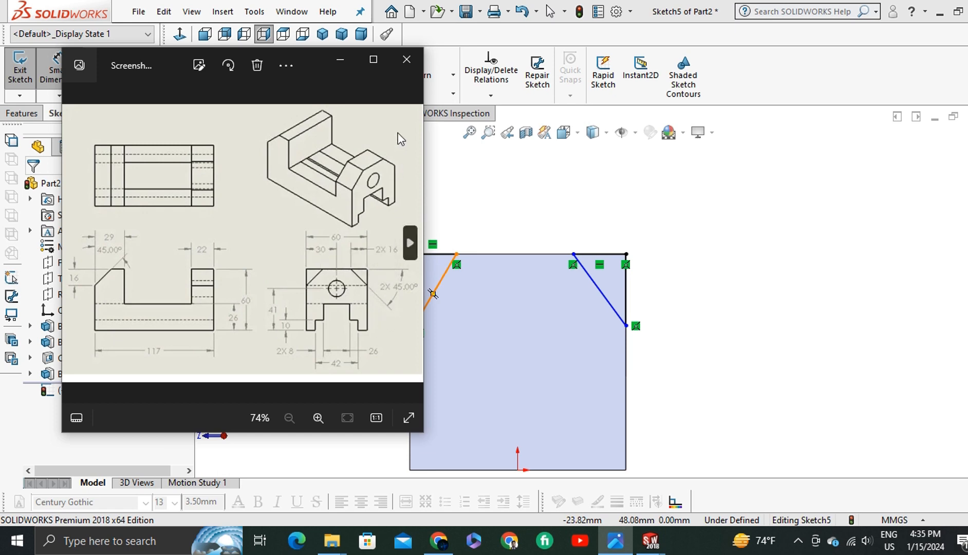
left_click(340, 60)
left_click(599, 253)
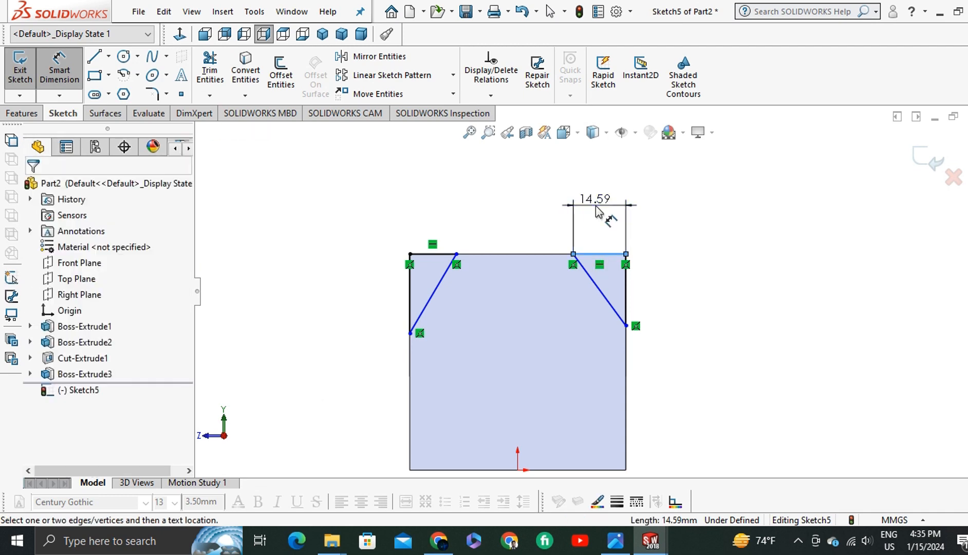
left_click(597, 210)
type("16")
key("Return")
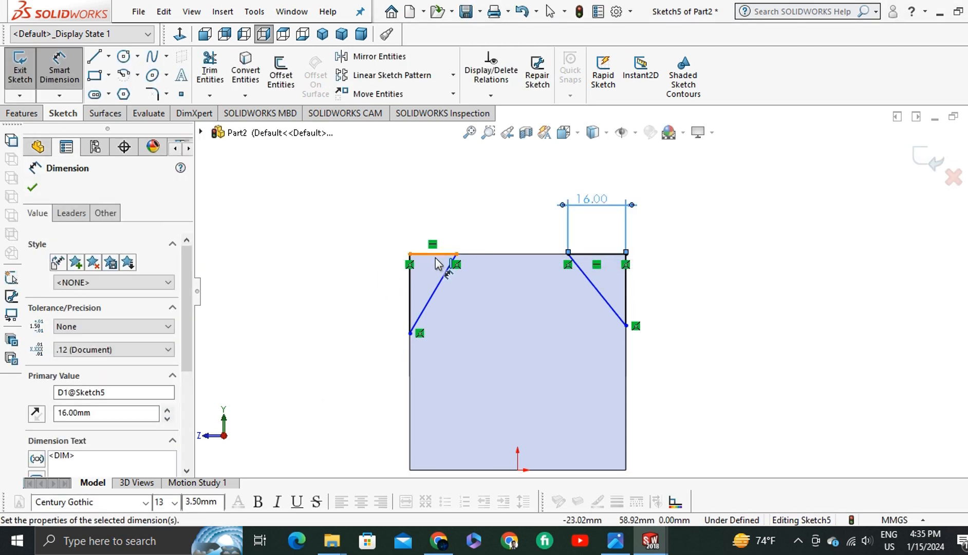
left_click(435, 254)
left_click(432, 216)
type("16")
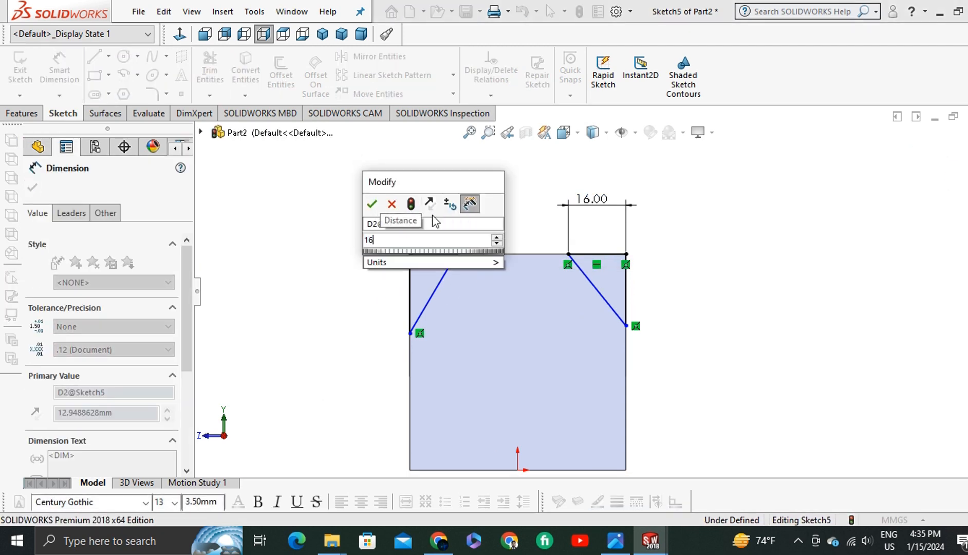
key("Return")
Dimension the angle between the top line and slanted line of the -Z corner triangle as 45°
left_click(609, 254)
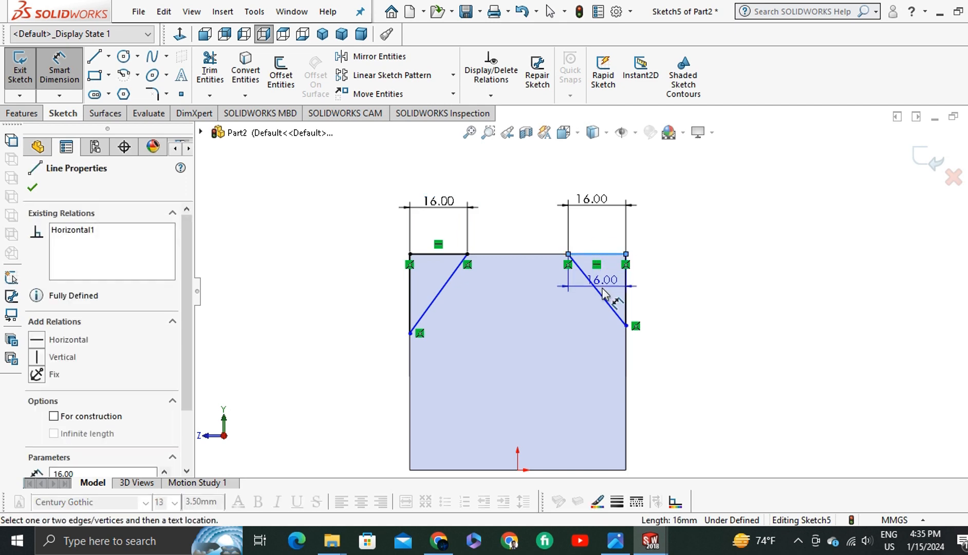
left_click(602, 300)
left_click(681, 318)
type("45")
key("Return")
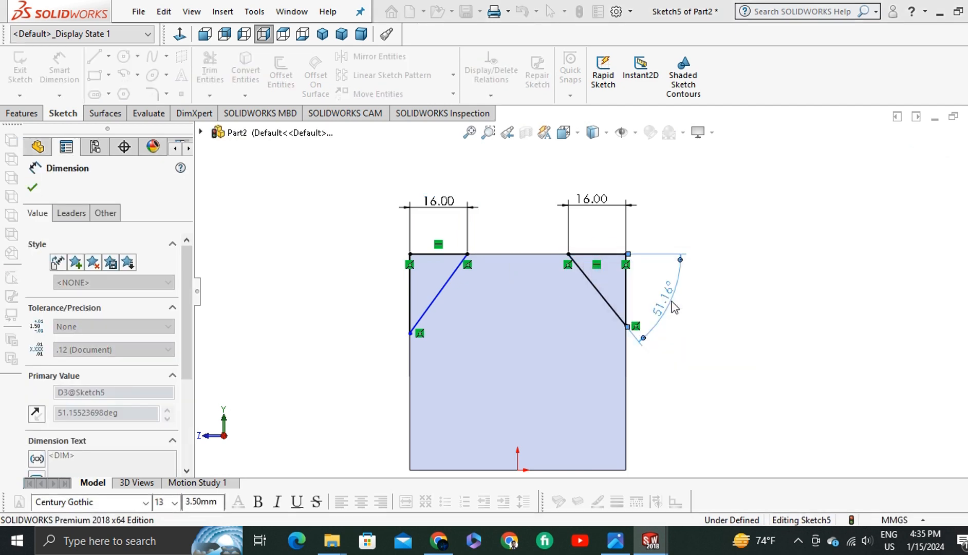
Dimension the +Z corner triangle's slanted line at 45° to its top line and finish dimensioning
left_click(447, 283)
left_click(426, 254)
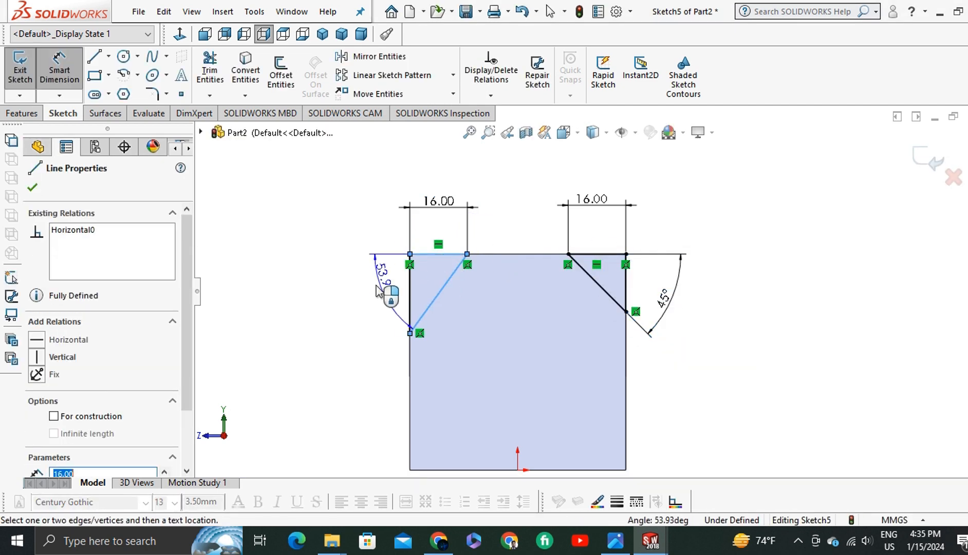
left_click(372, 293)
type("45")
key("Return")
key("Escape")
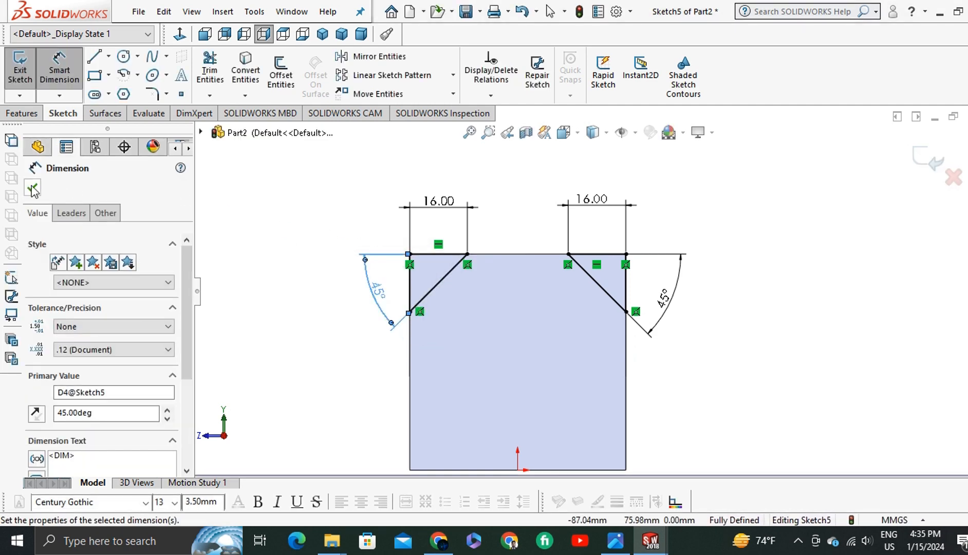
left_click(32, 187)
Extrude-cut both corner triangles to remove the second upright's top corners
left_click(21, 113)
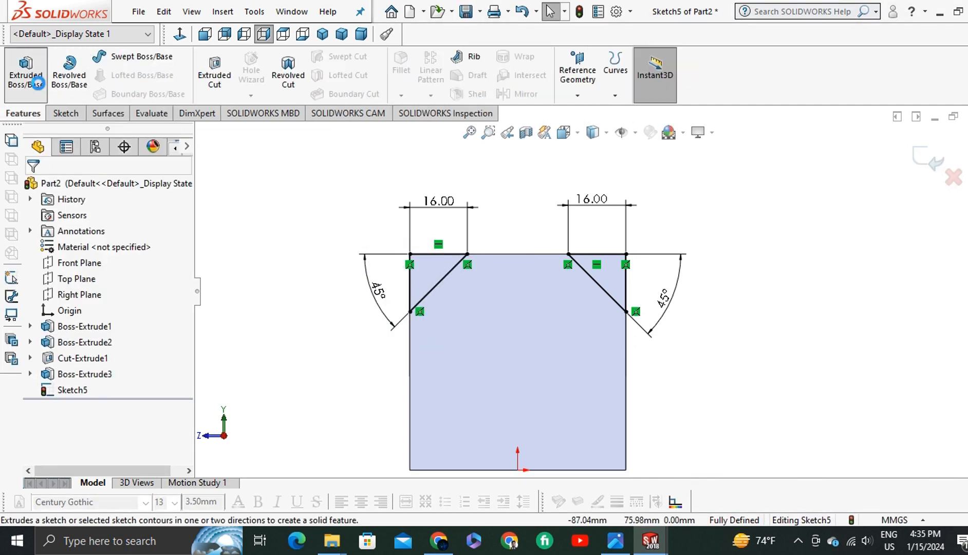
left_click(25, 72)
left_click(52, 188)
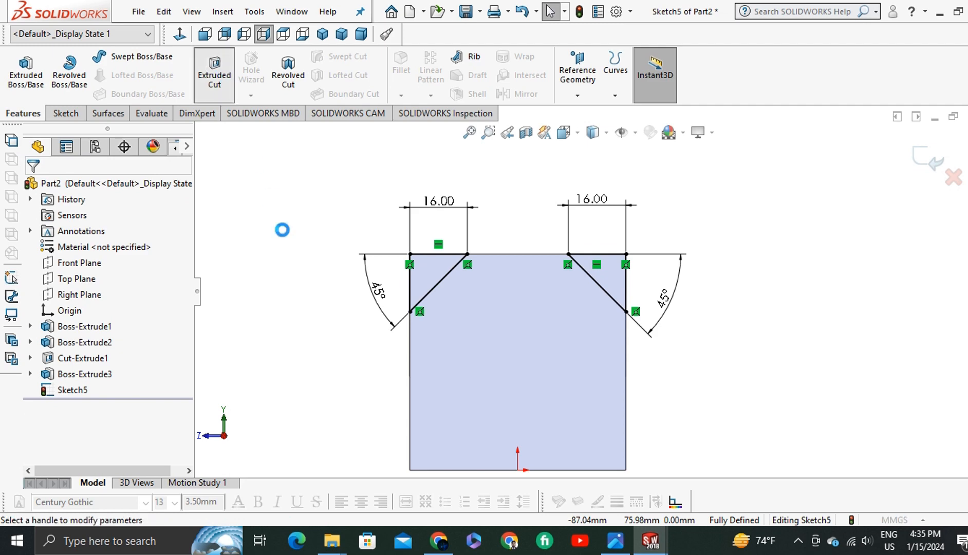
left_click(214, 72)
left_click(33, 187)
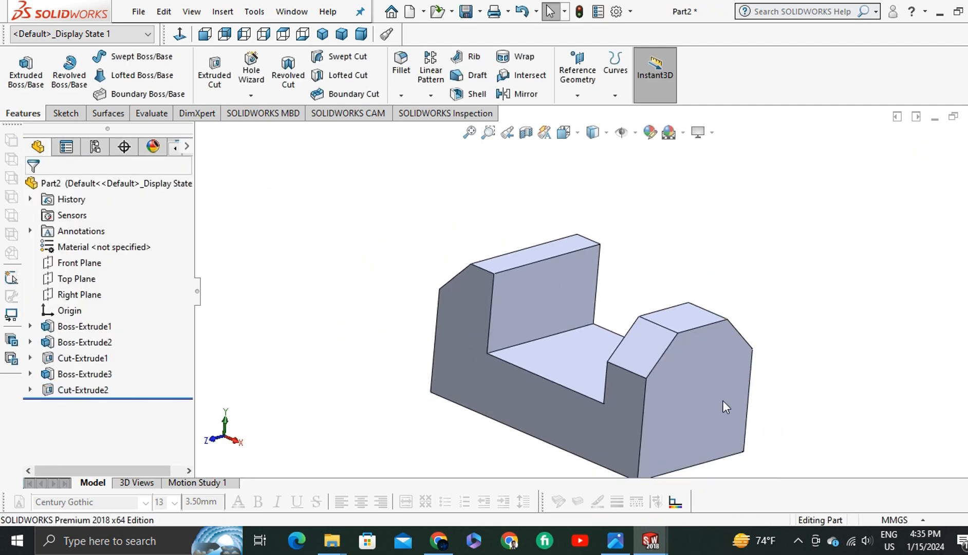
On the second upright's outer end face, sketch a circle about 17 mm in diameter, centred about 46 mm directly above the origin
left_click(721, 401)
left_click(788, 362)
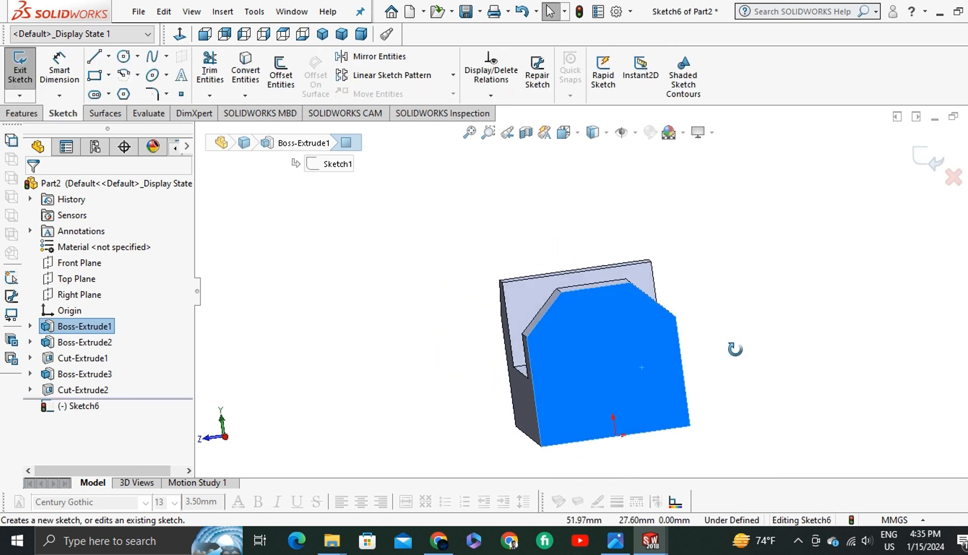
left_click(124, 59)
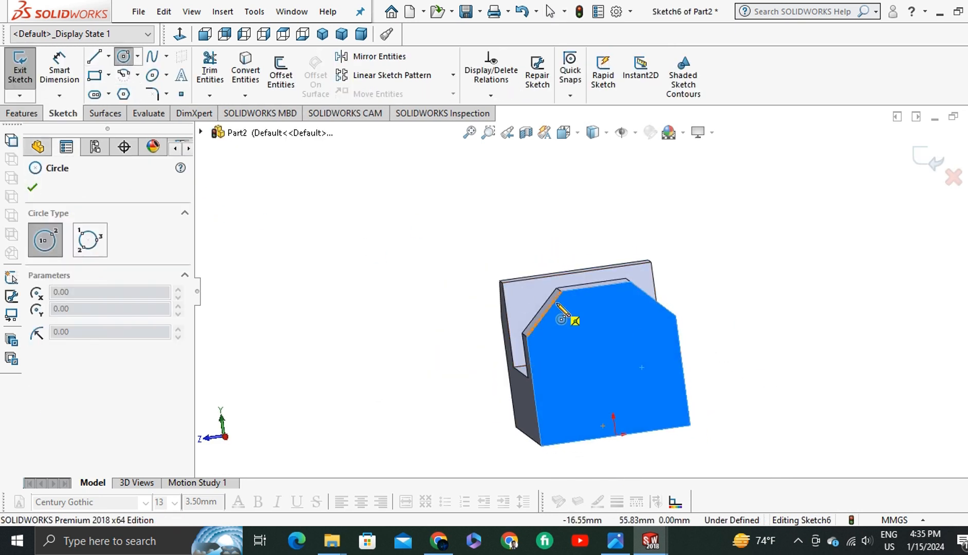
scroll(570, 316, "down", 2)
left_click(184, 33)
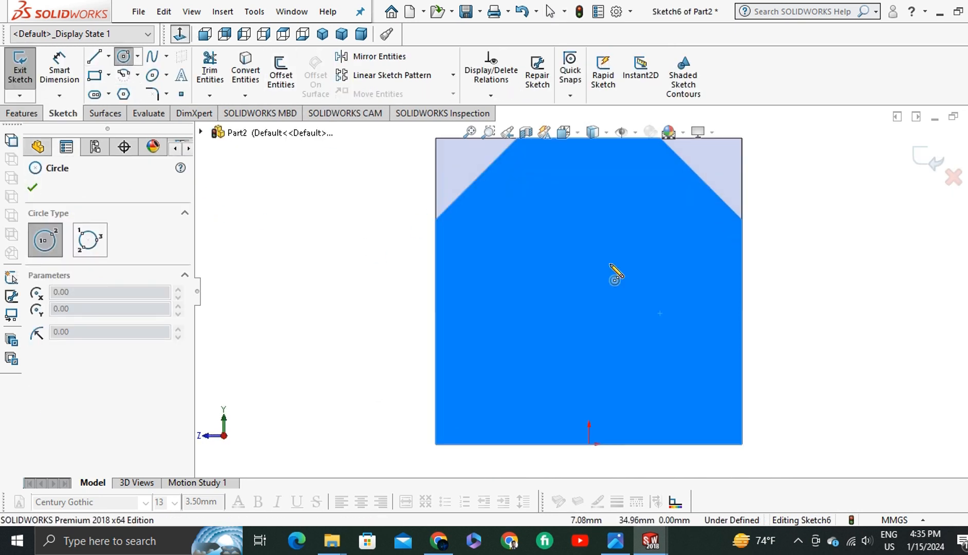
left_click(589, 207)
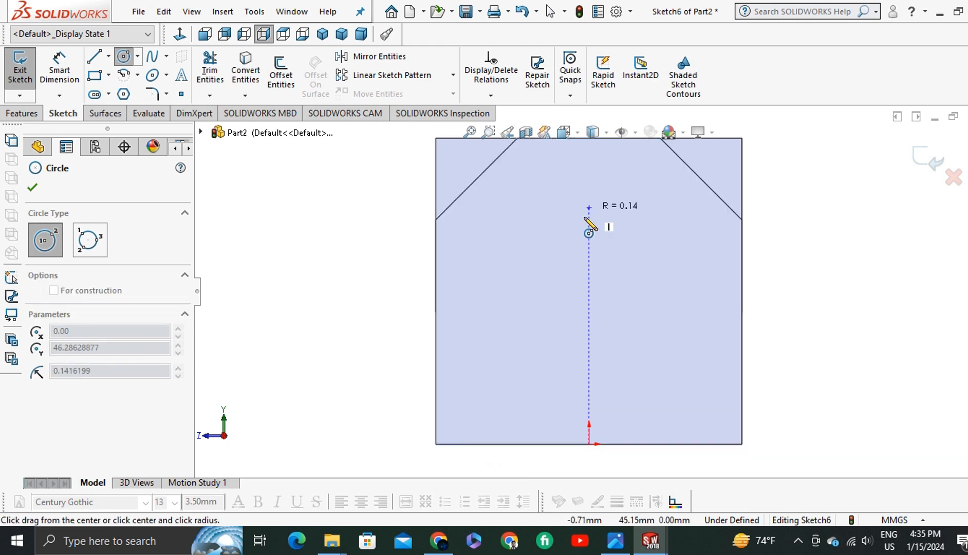
left_click(585, 251)
key("Escape")
Set the circle's diameter to 15 mm
left_click(58, 68)
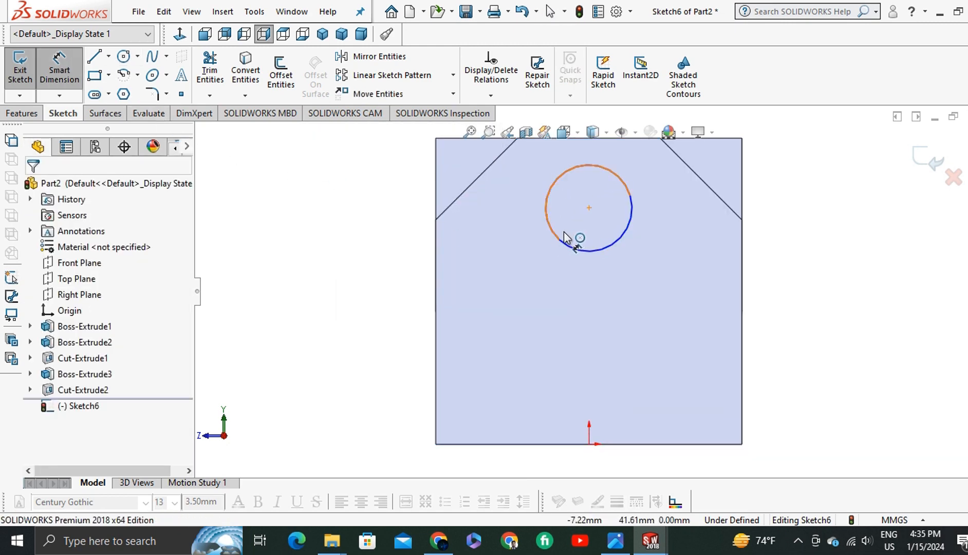
left_click(384, 284)
type("15")
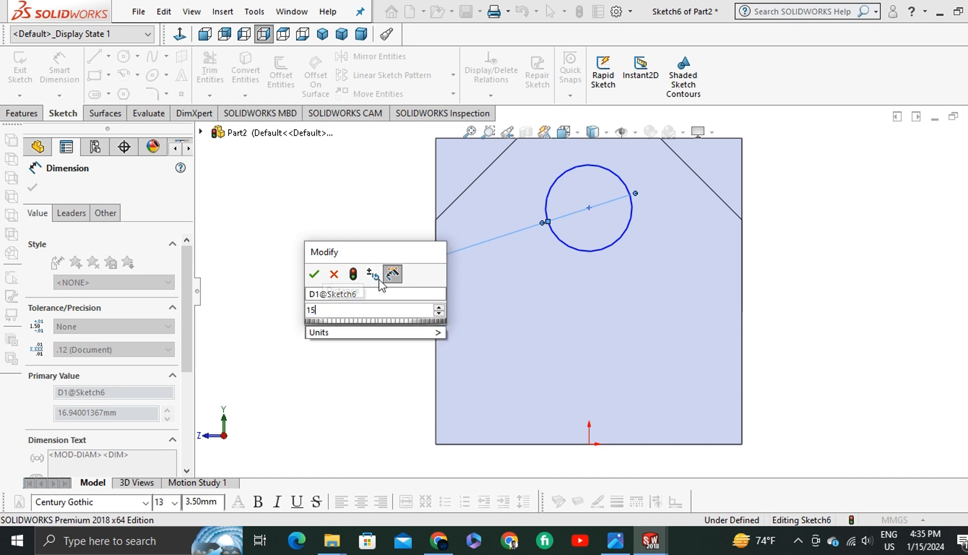
key("Return")
Dimension the circle's centre 41 mm above the origin, taking the value from the reference drawing
left_click(588, 208)
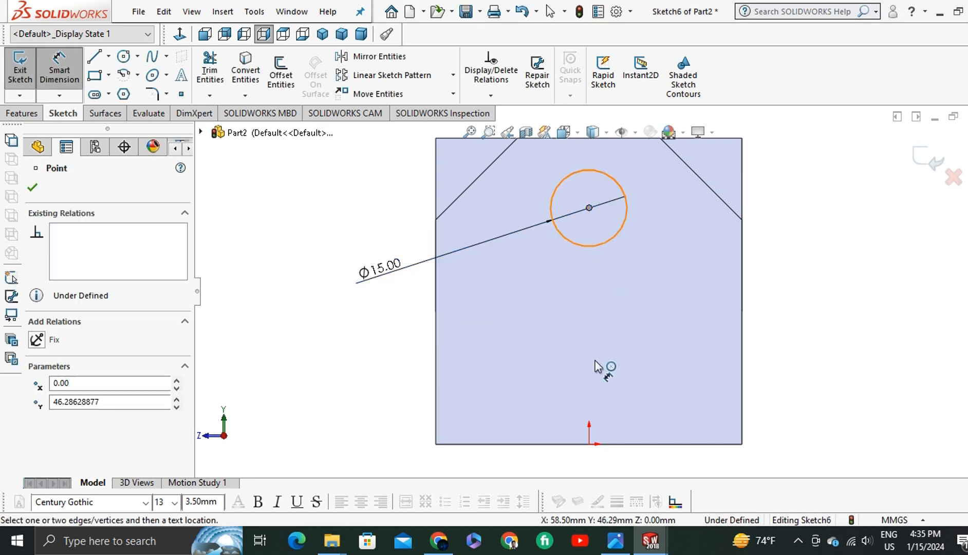
left_click(589, 444)
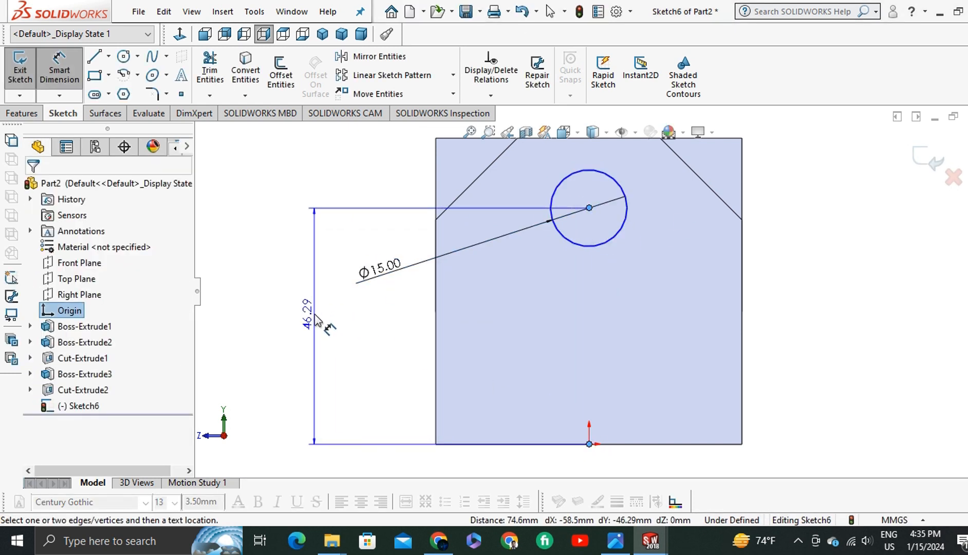
left_click(316, 319)
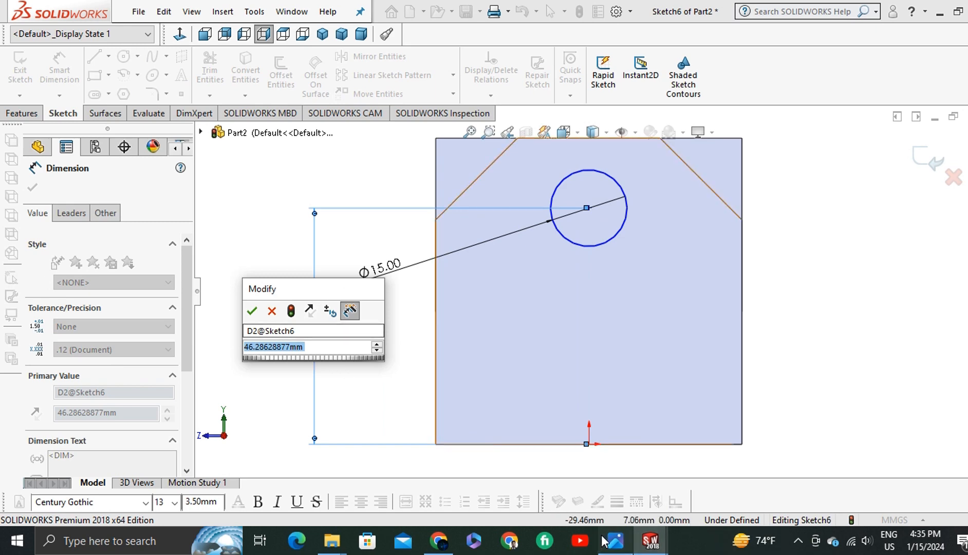
left_click(615, 541)
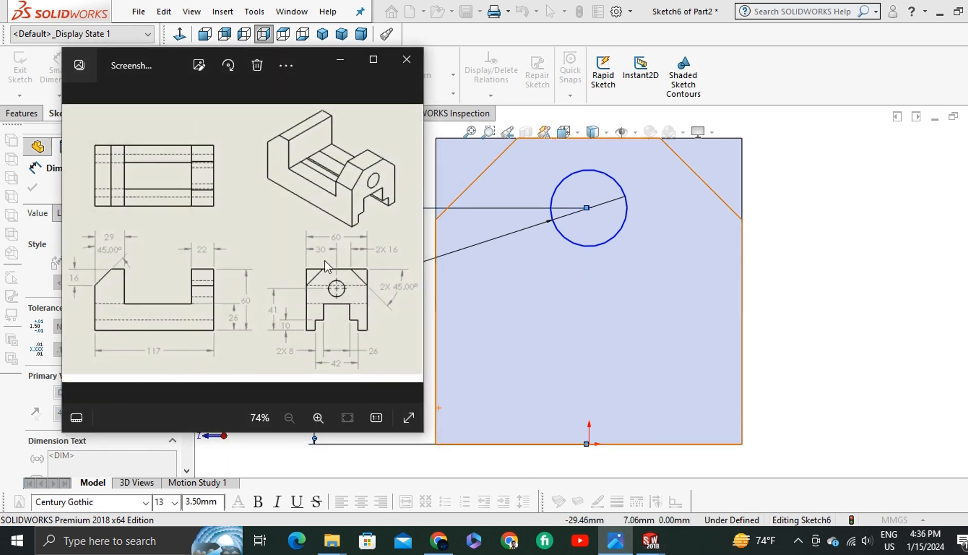
left_click(340, 60)
left_click(319, 347)
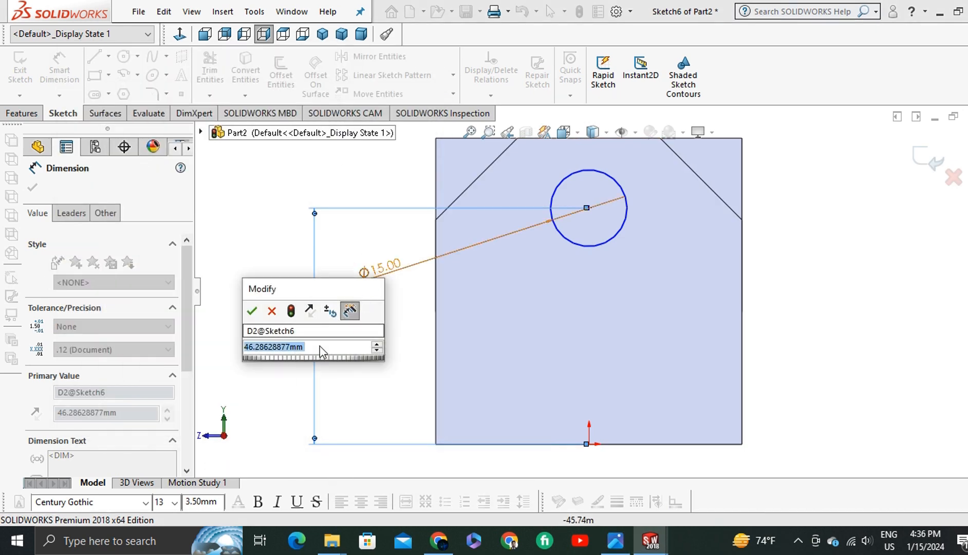
type("41")
key("Return")
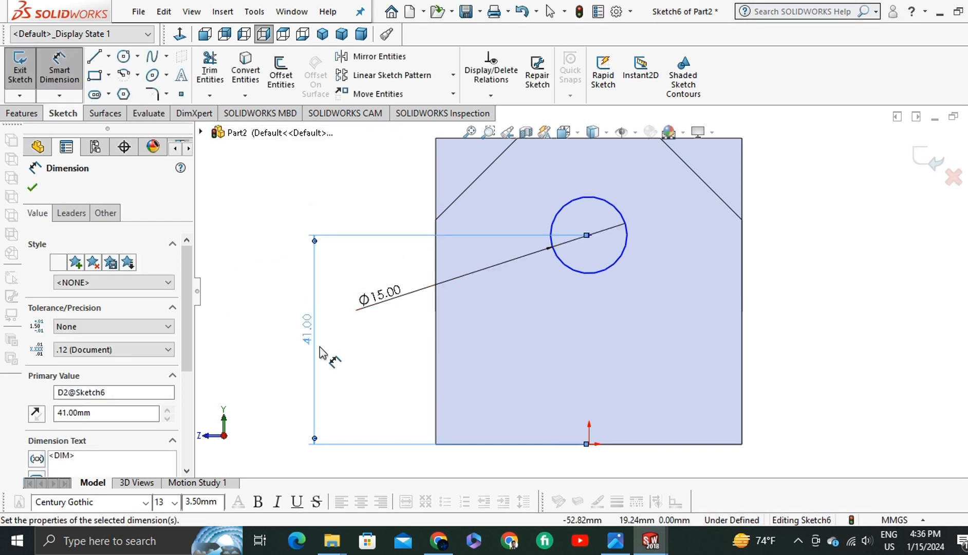
Dimension the circle's centre 30 mm from the end face's +Z vertical edge and finish dimensioning
left_click(436, 246)
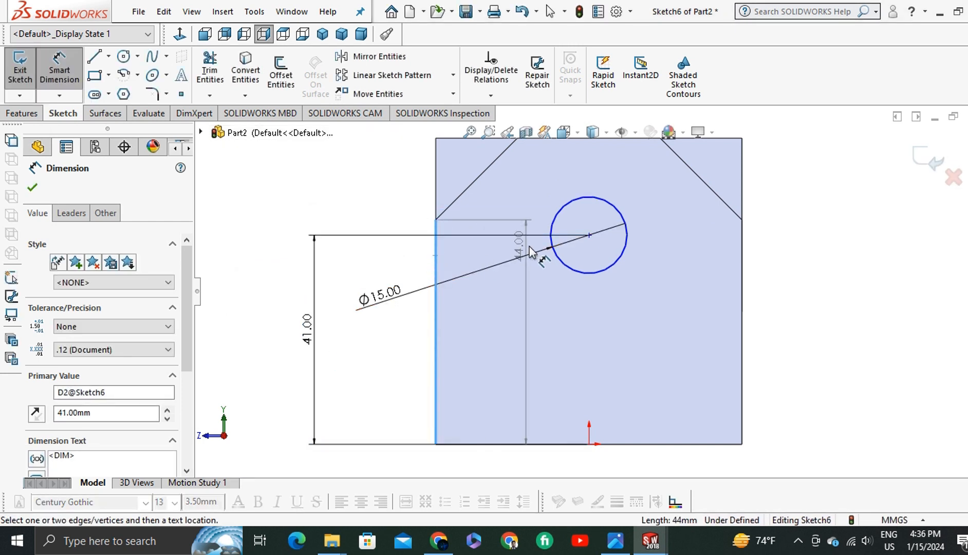
left_click(589, 235)
scroll(560, 198, "up", 2)
left_click(565, 186)
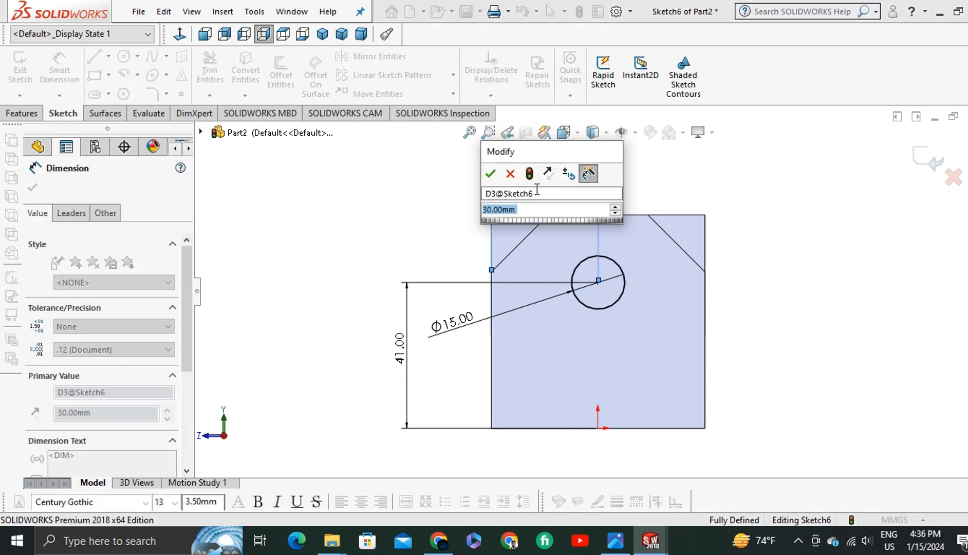
left_click(491, 174)
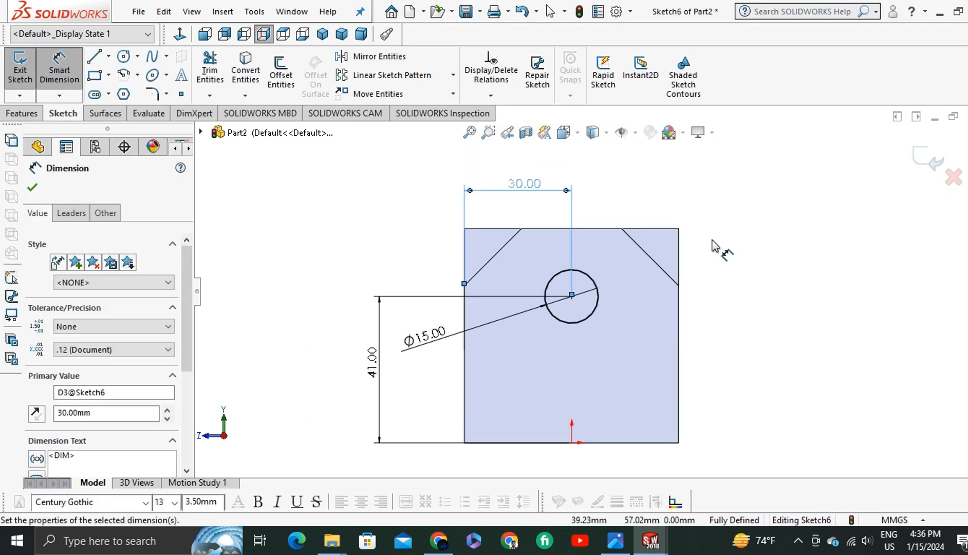
scroll(599, 460, "down", 2)
scroll(587, 446, "up", 2)
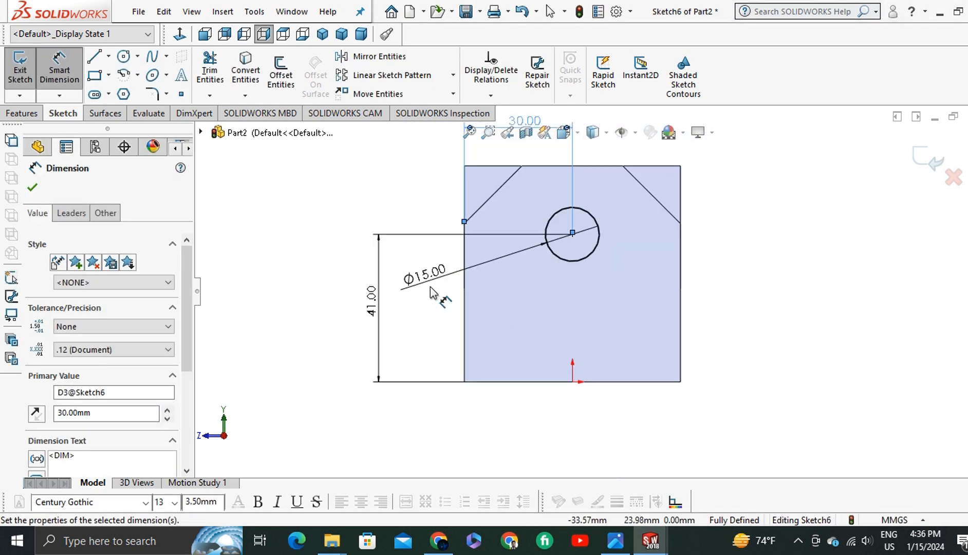
left_click(33, 187)
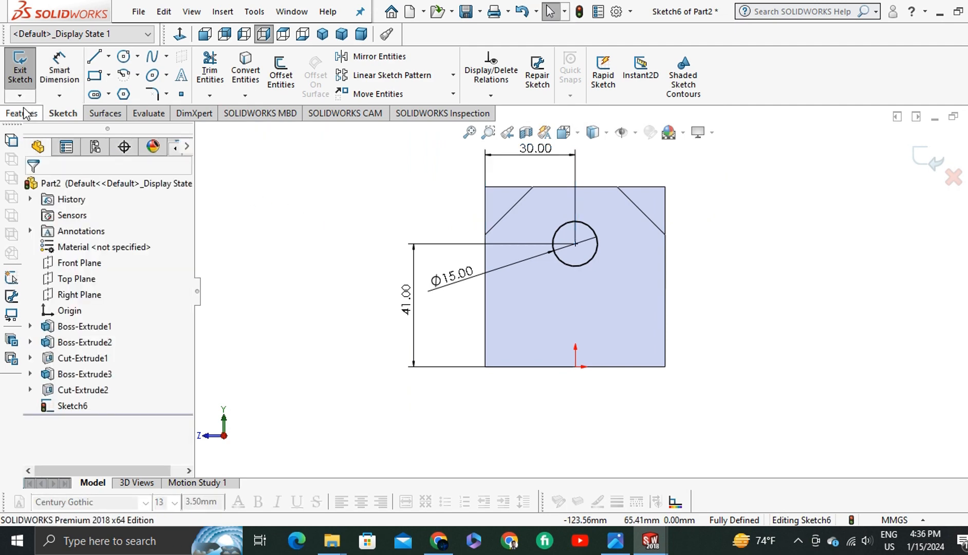
Extrude-cut the 15 mm circle as a hole through the second upright with a blind depth of 34 mm
left_click(23, 113)
left_click(214, 75)
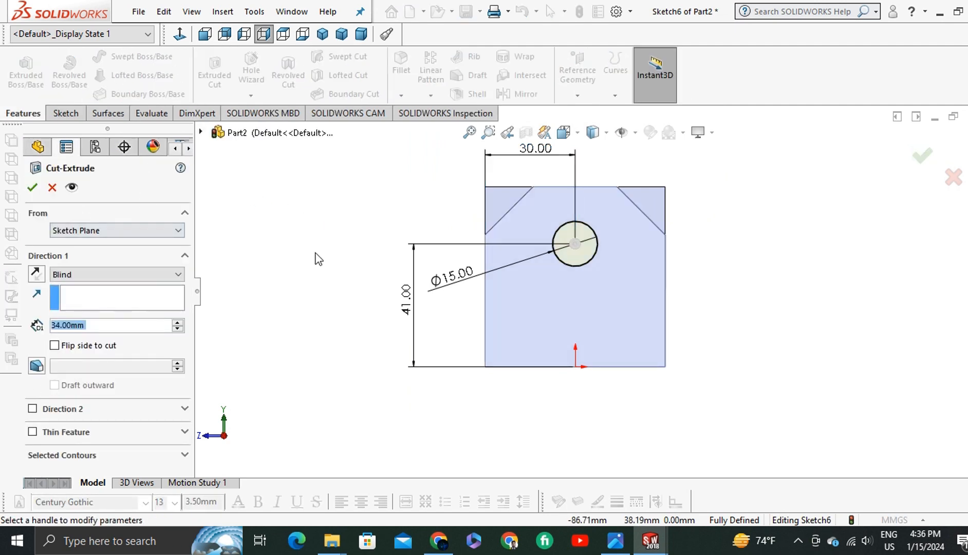
left_click(32, 188)
Start a new sketch on the holed end face and draw a wide, low rectangle rising from its bottom edge around the origin
middle_click_drag(329, 288, 596, 318)
left_click(676, 281)
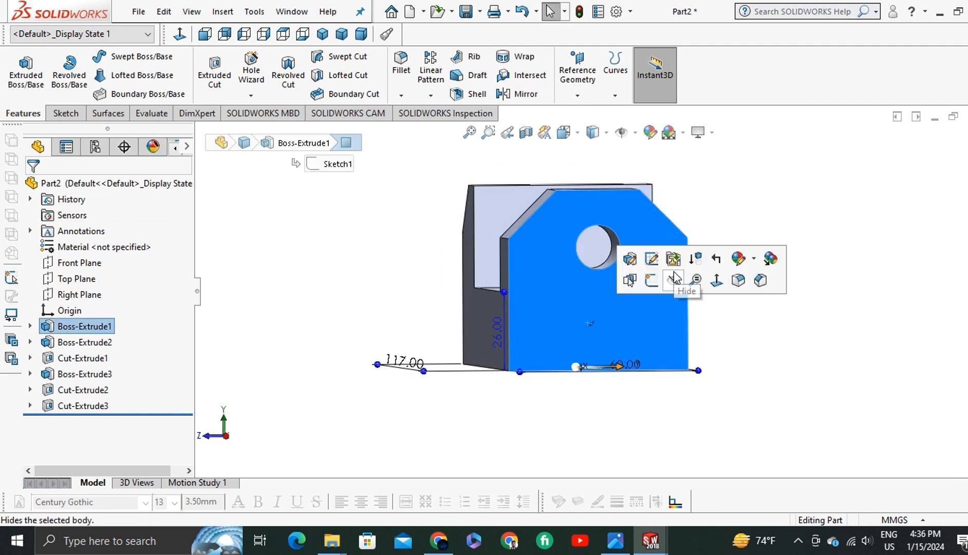
left_click(673, 279)
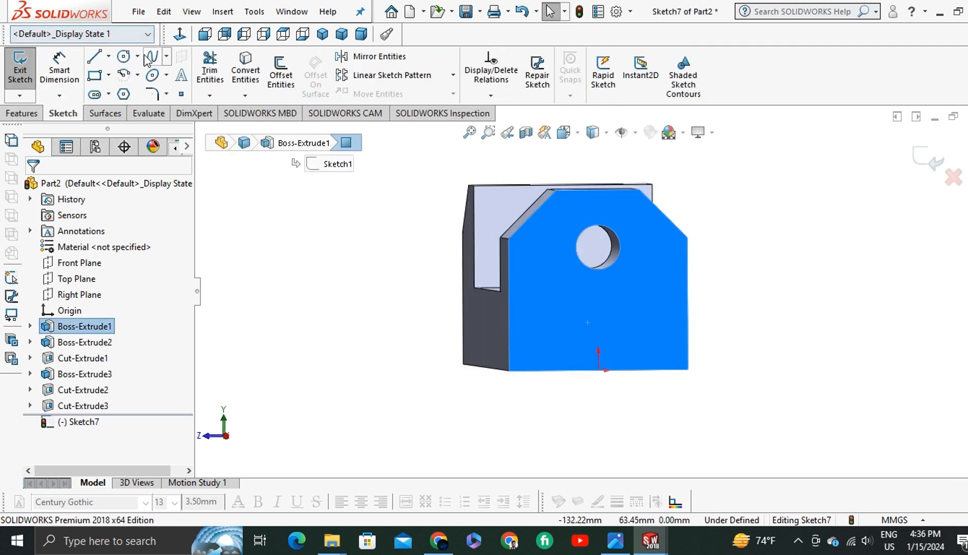
left_click(180, 35)
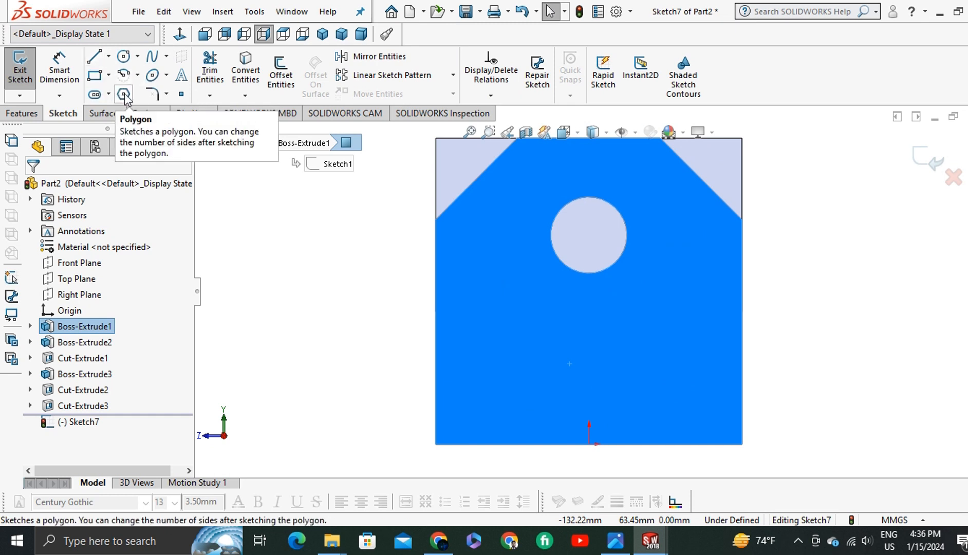
left_click(94, 74)
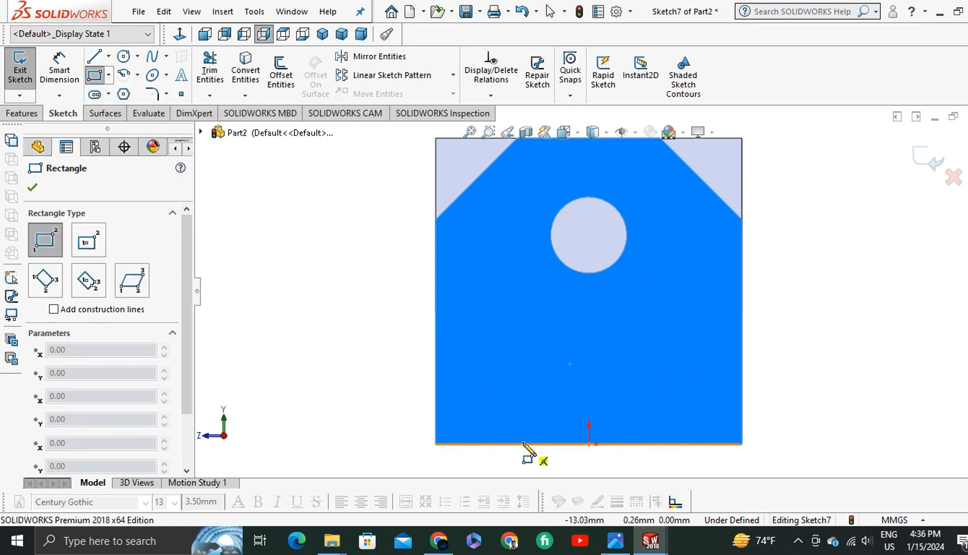
left_click(522, 444)
left_click(674, 410)
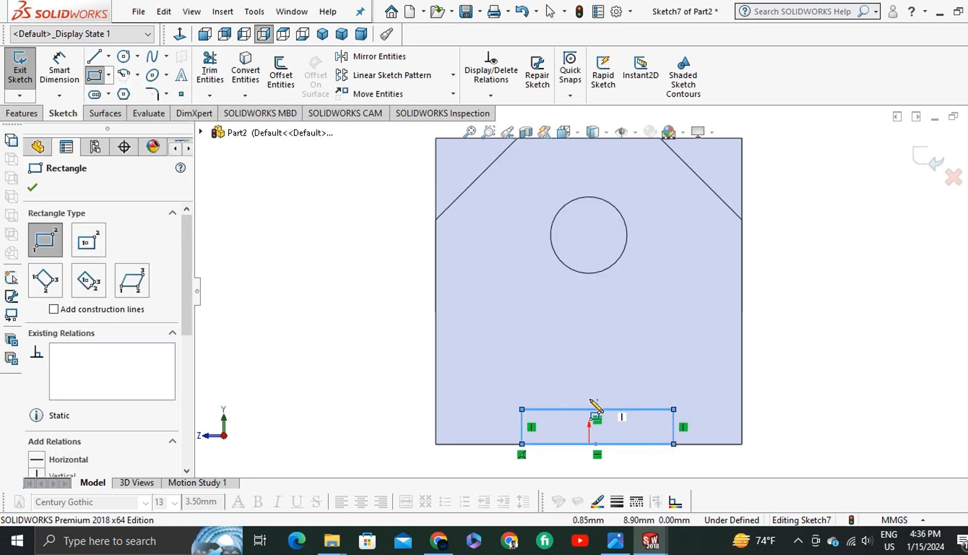
Sketch a second rectangle about 21 mm wide on top of the first and trim their shared segment to form one stepped outline
left_click(553, 409)
left_click(659, 349)
right_click(277, 230)
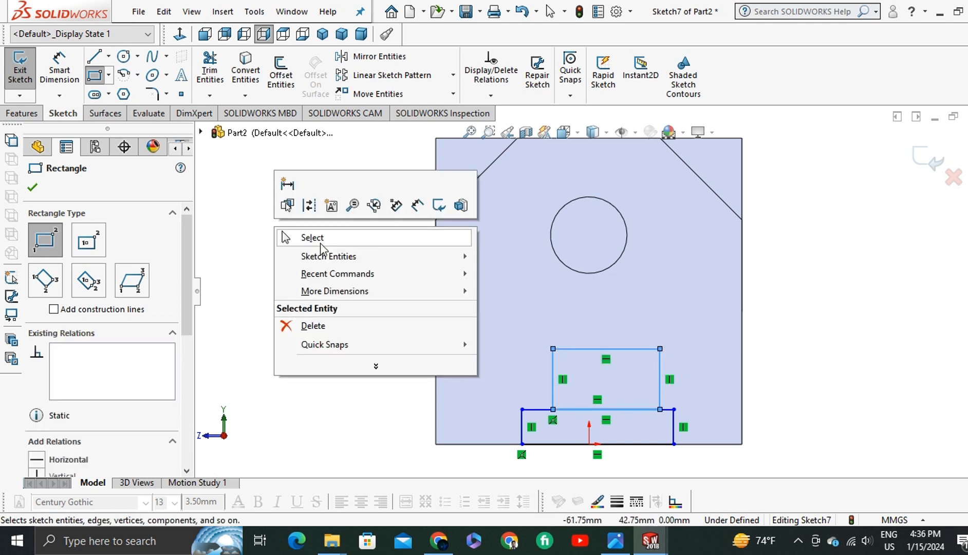
left_click(320, 237)
left_click(210, 72)
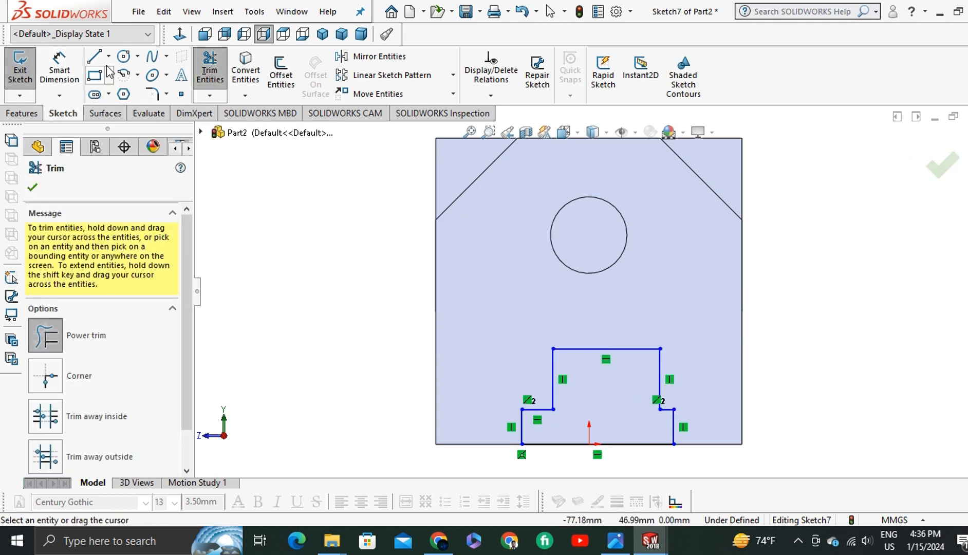
left_click(32, 187)
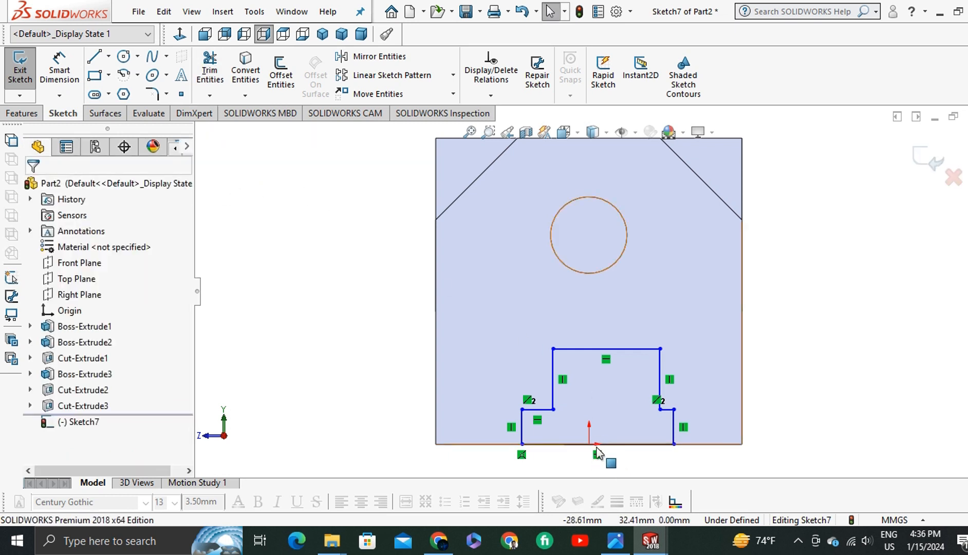
Align the midpoints of the stepped outline's top and bottom lines with a vertical relation
scroll(627, 446, "down", 4)
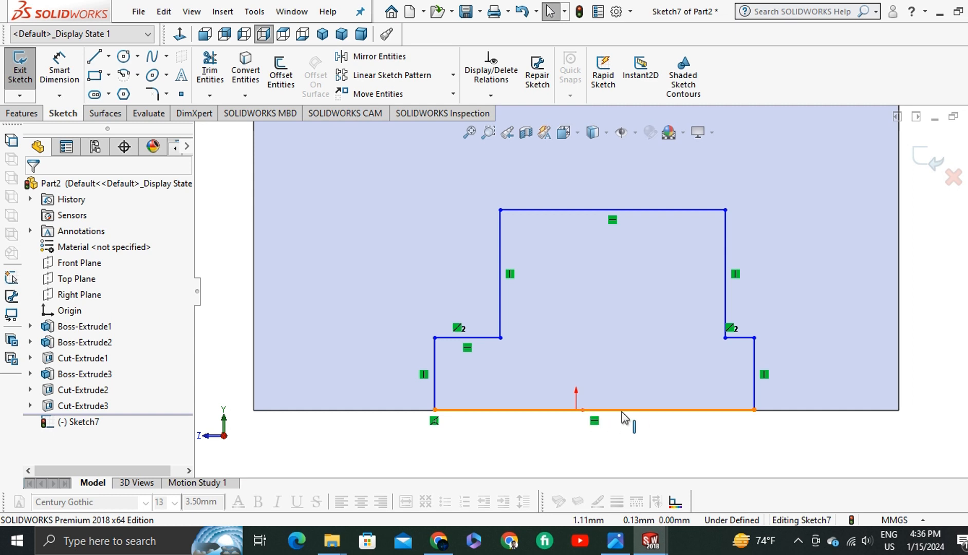
left_click(612, 209)
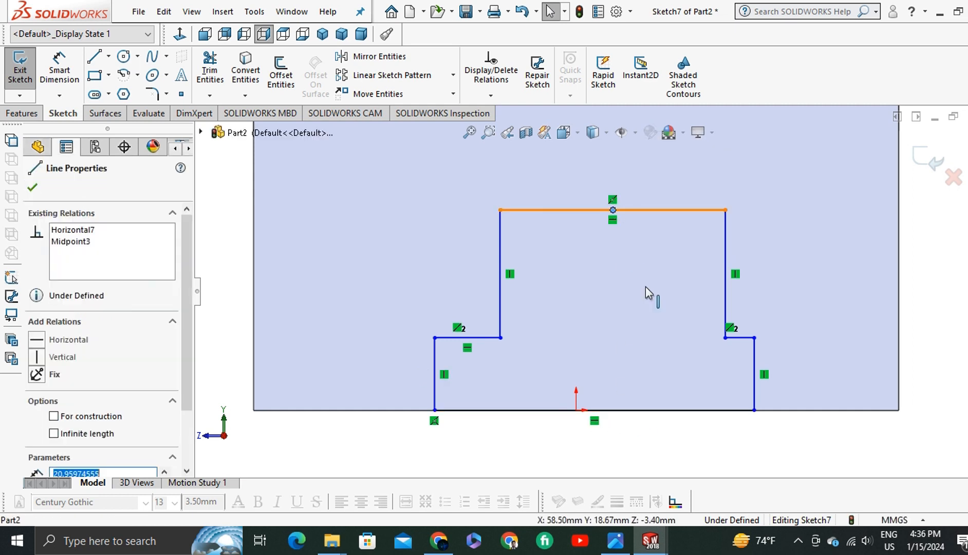
left_click(593, 410, "ctrl")
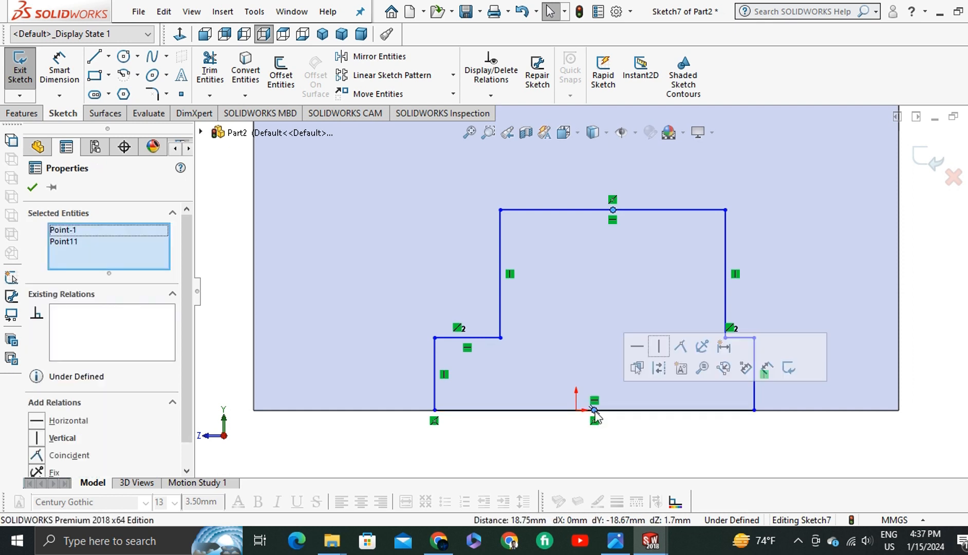
left_click(659, 347)
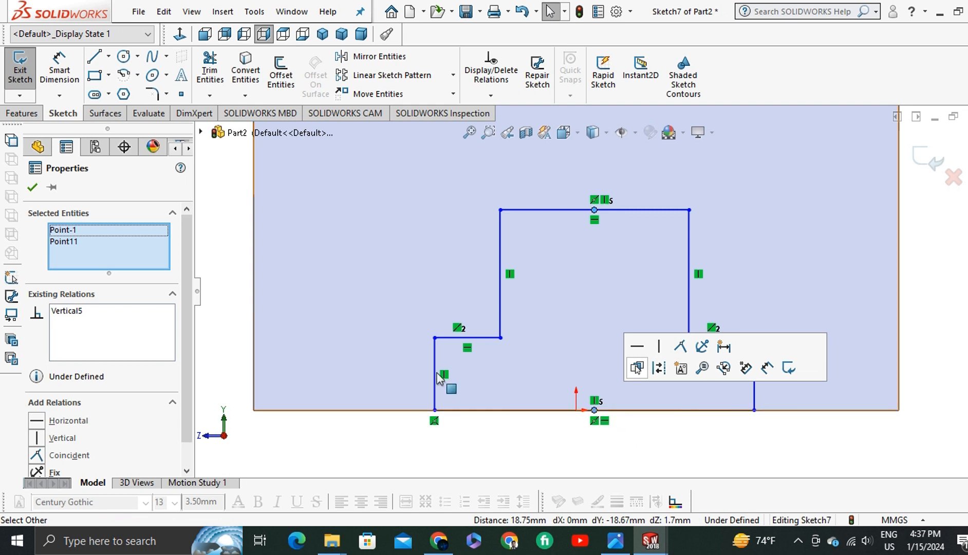
left_click(34, 187)
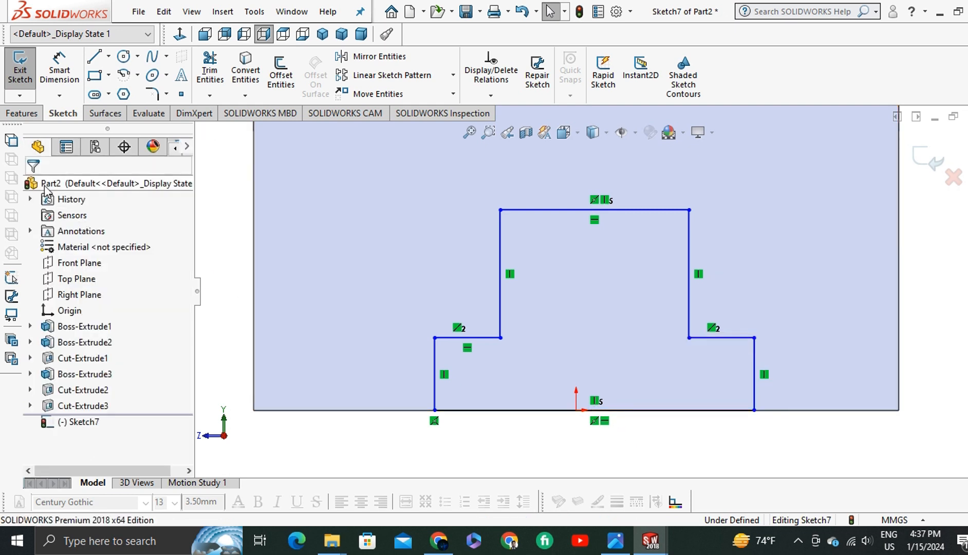
Centre the outline's bottom line on the origin with coincident and midpoint relations
left_click(595, 410)
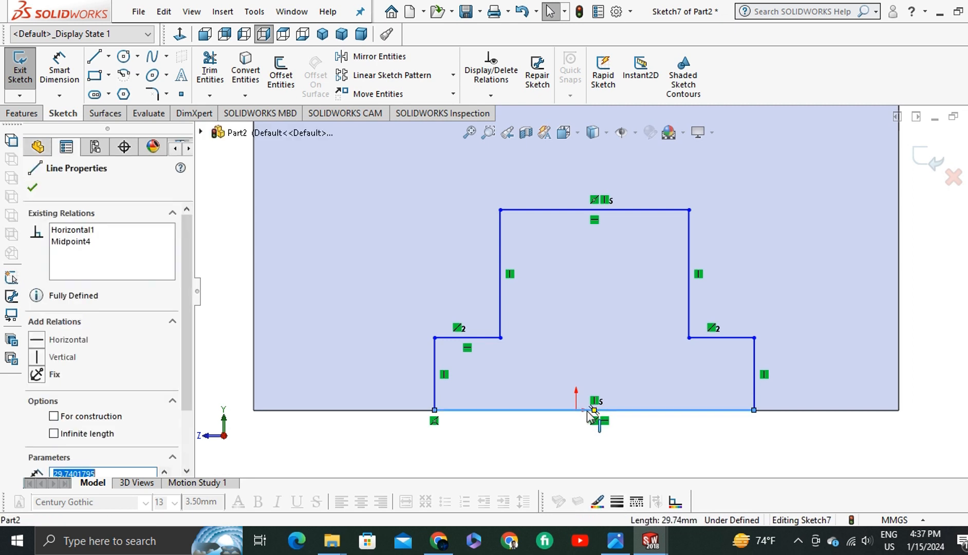
left_click(576, 409, "ctrl")
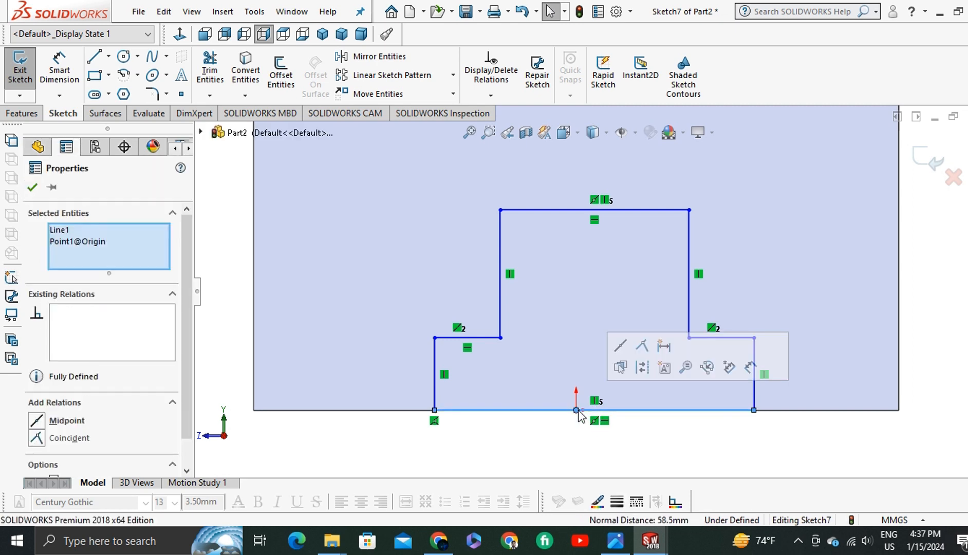
left_click(646, 348)
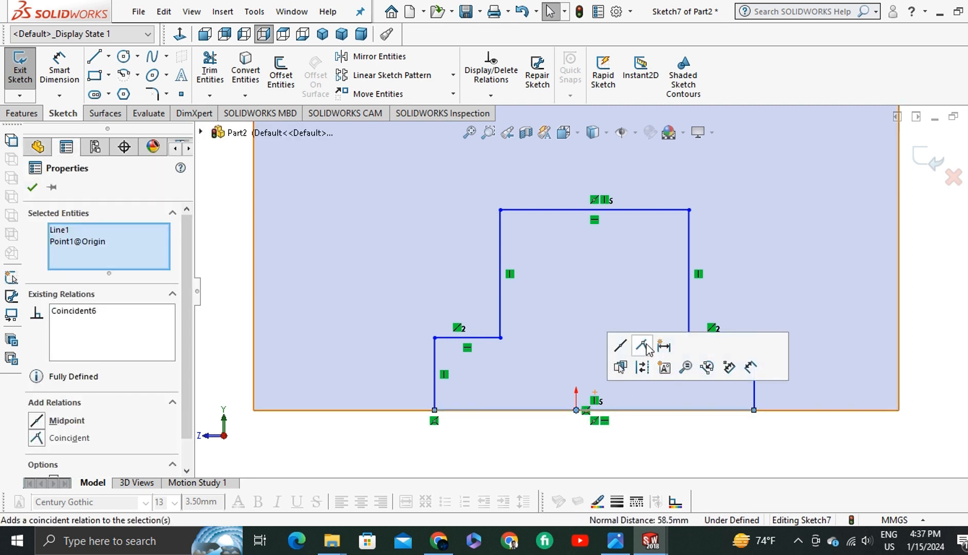
left_click(621, 347)
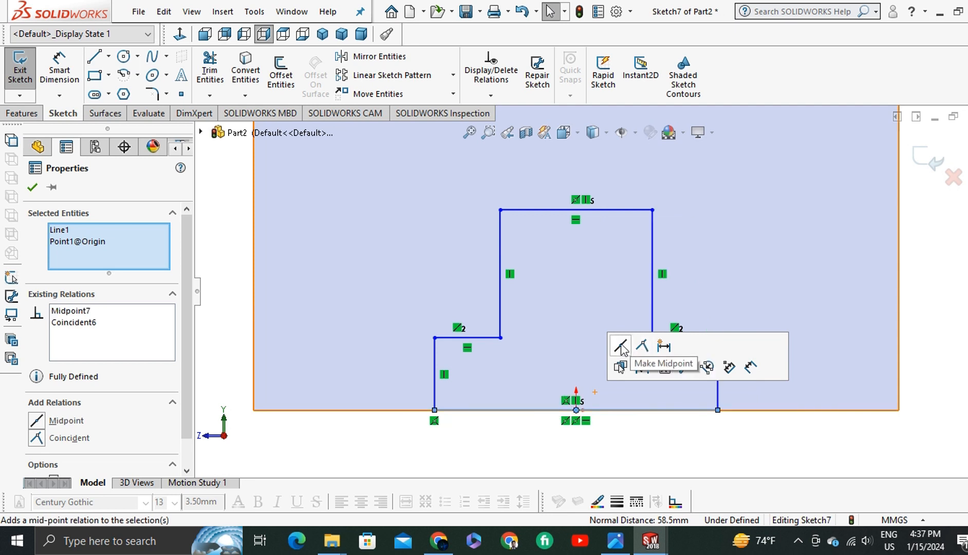
left_click(31, 188)
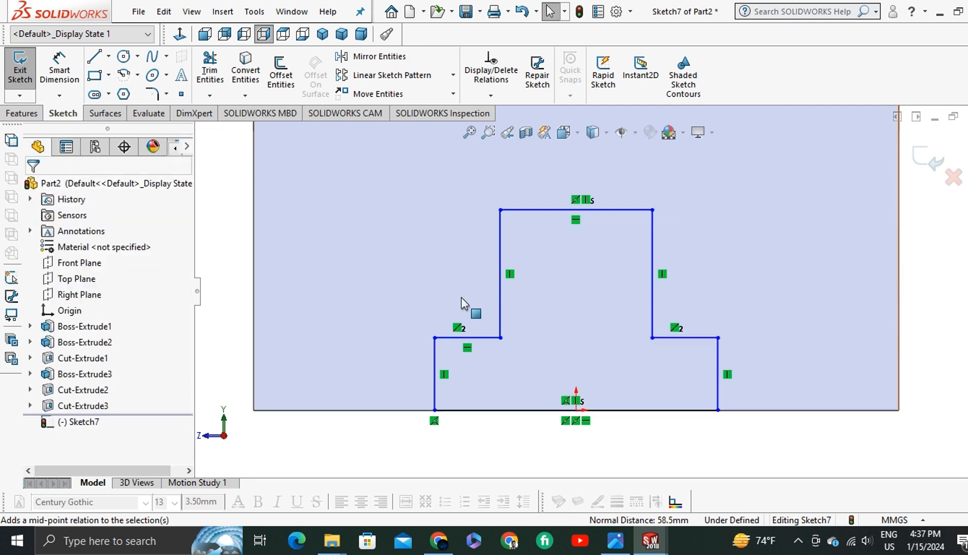
Dimension the stepped outline's overall height from bottom line to top line as 26 mm
key("z")
left_click(62, 58)
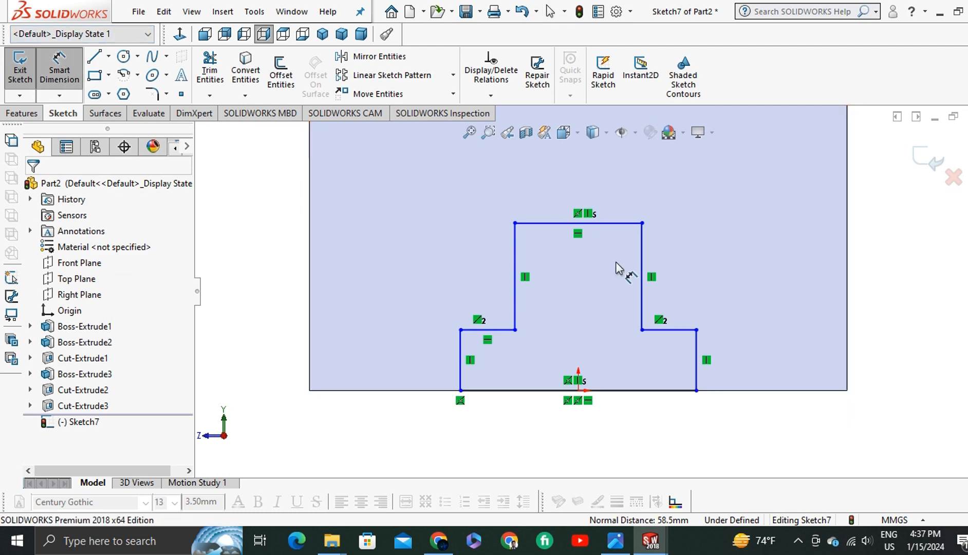
left_click(595, 230)
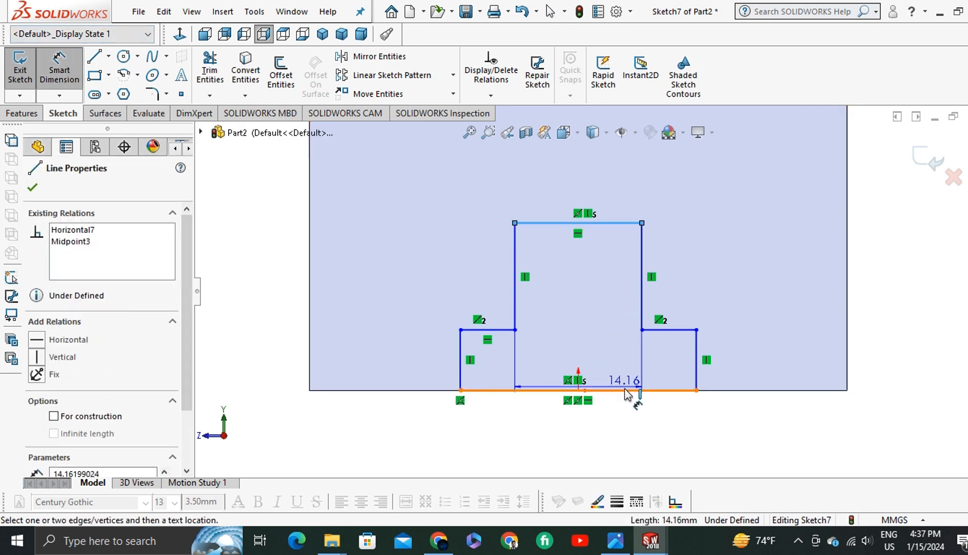
left_click(902, 286)
type("26")
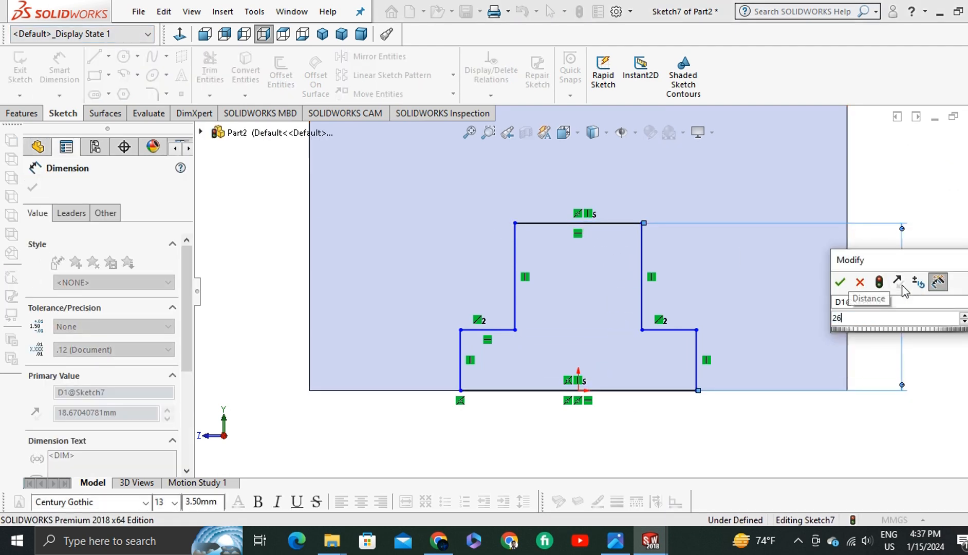
key("Return")
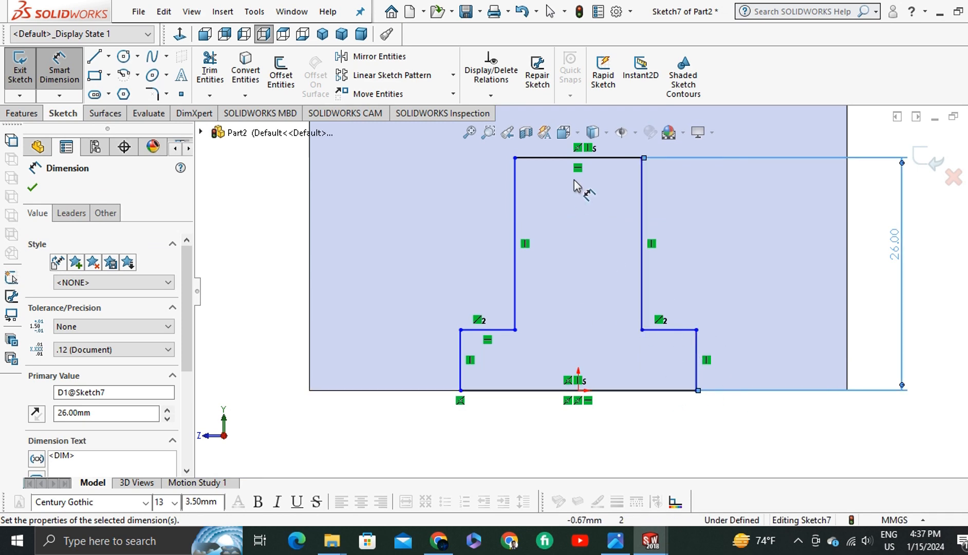
Dimension the outline's top line to set the narrow upper section's width to 26 mm
left_click(615, 160)
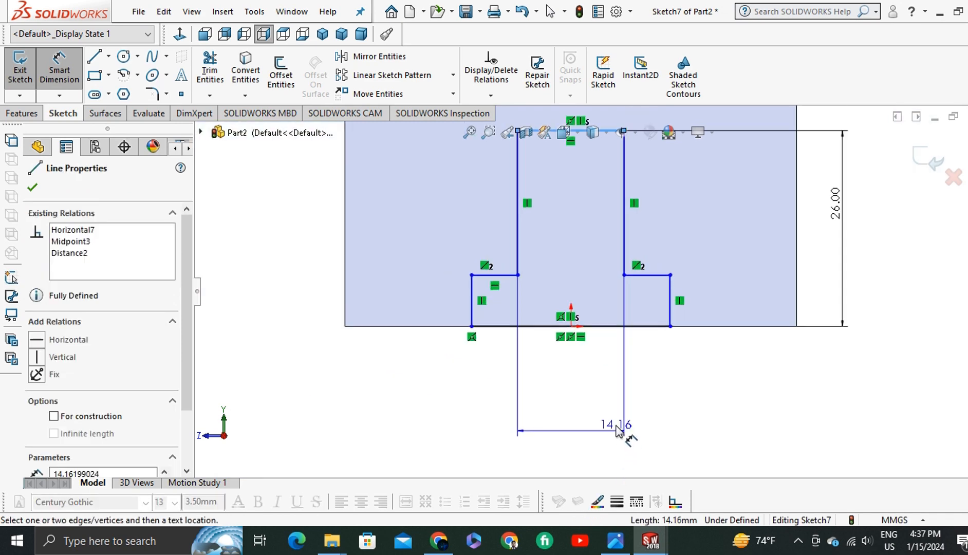
left_click(609, 393)
type("26")
key("Return")
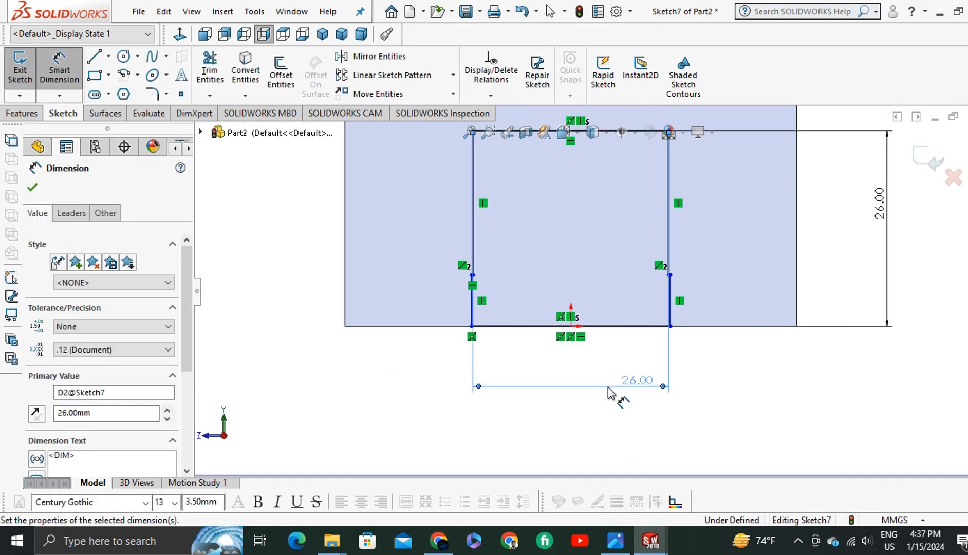
Dimension the outline's bottom line to set the wide lower section's width to 42 mm
scroll(611, 354, "down", 2)
left_click(598, 297)
left_click(593, 443)
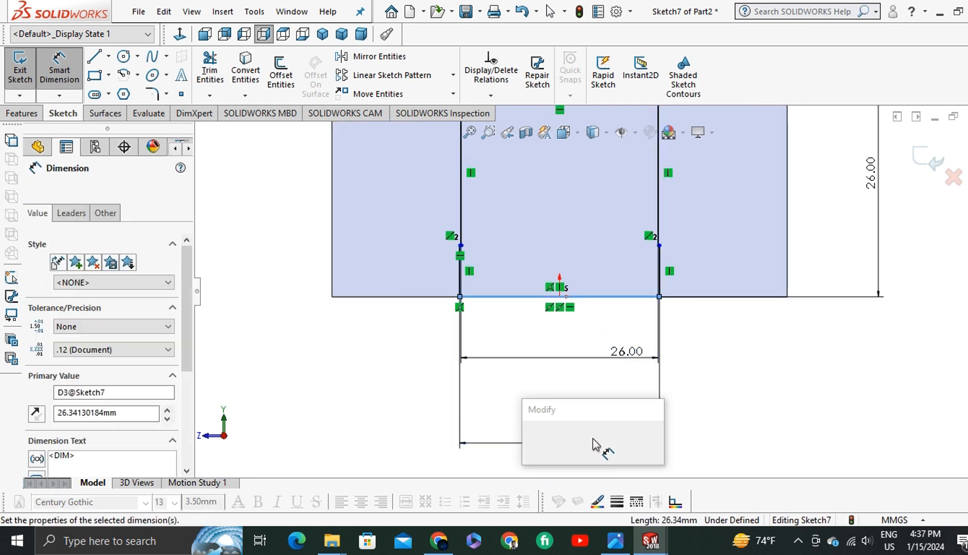
left_click(616, 540)
left_click(616, 541)
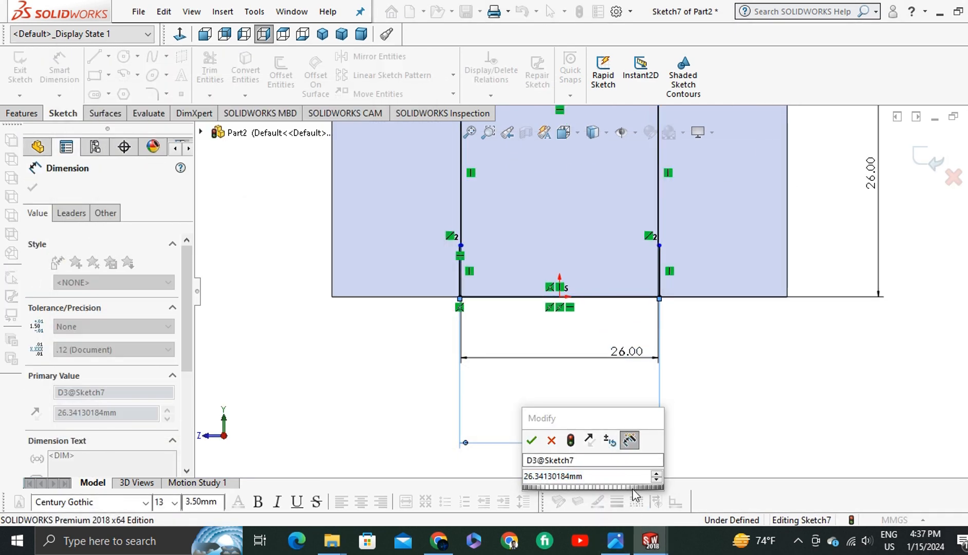
type("42")
key("Return")
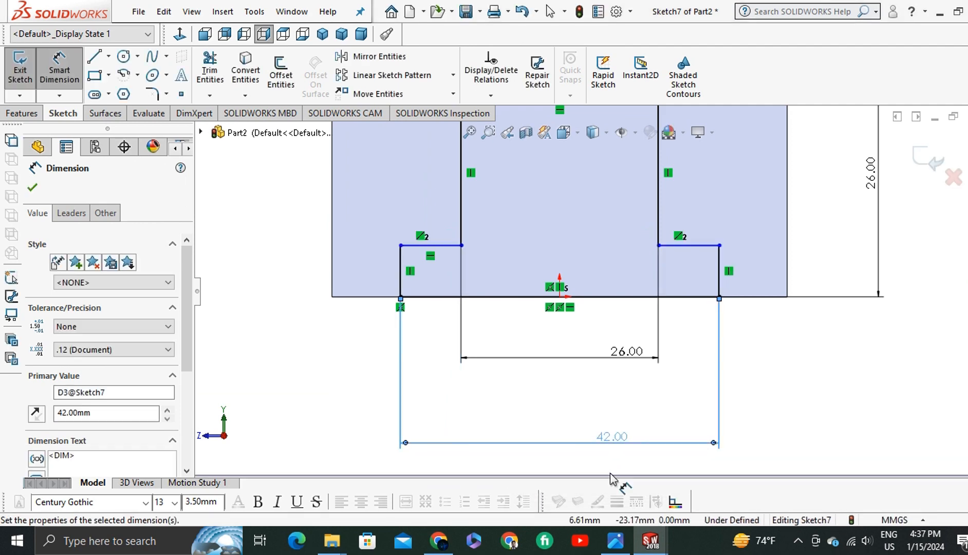
Dimension the lower section's short vertical side on the -Z side as 10 mm high
key("f")
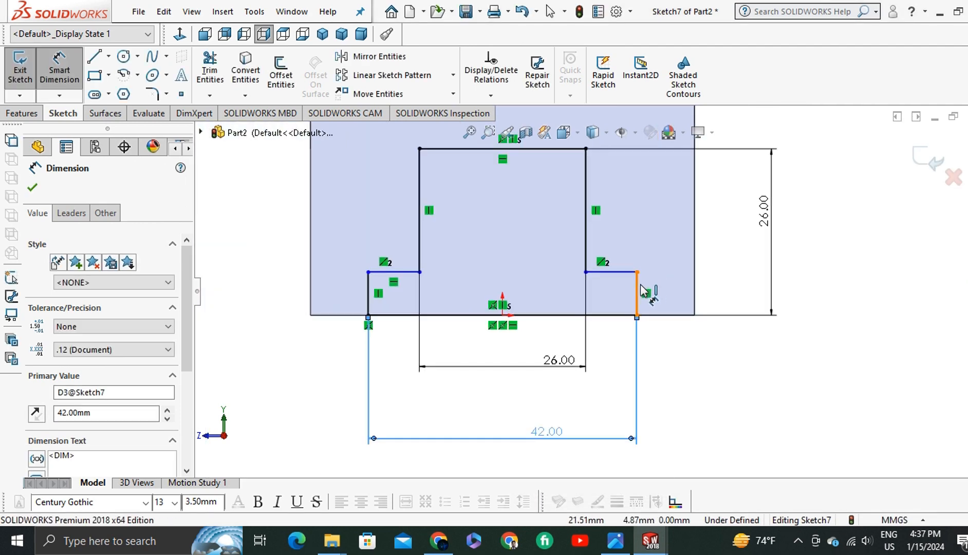
left_click(639, 291)
left_click(821, 302)
type("10")
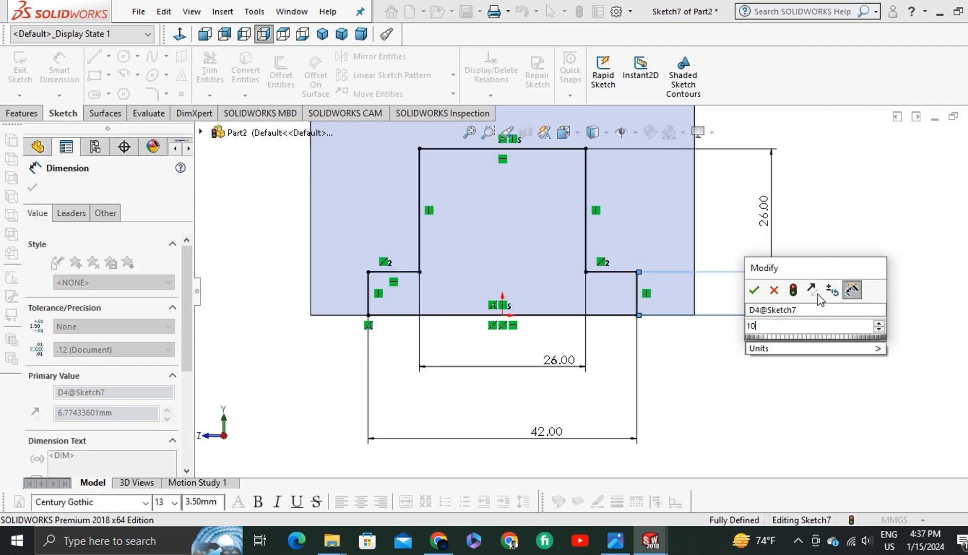
key("Return")
Add a driven dimension for the width of the -Z side ledge and finish dimensioning
scroll(591, 278, "up", 3)
left_click(609, 263)
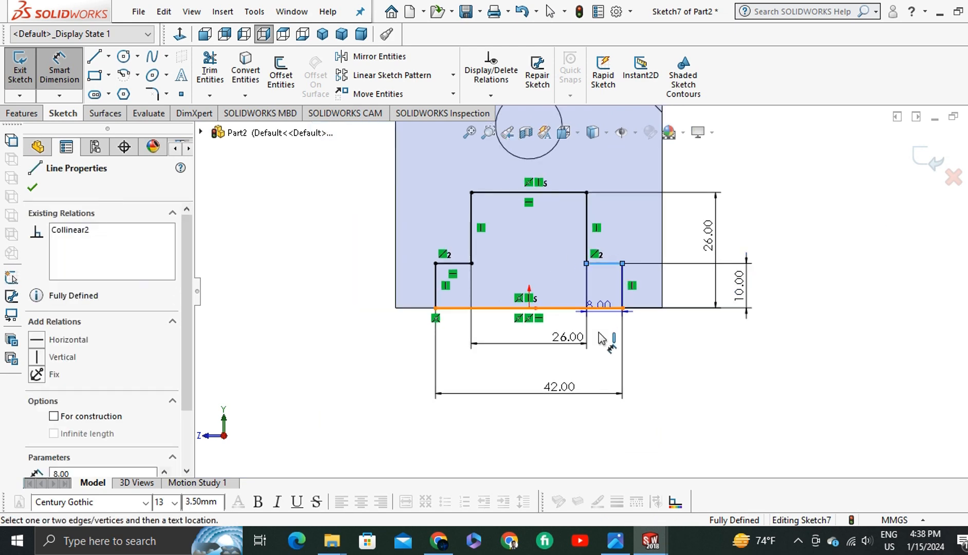
left_click(606, 348)
left_click(579, 265)
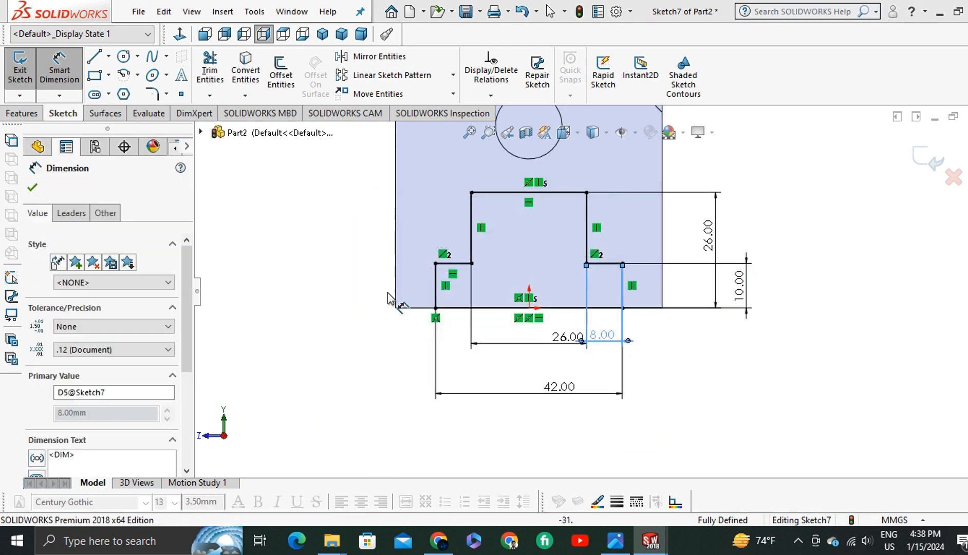
scroll(476, 176, "up", 2)
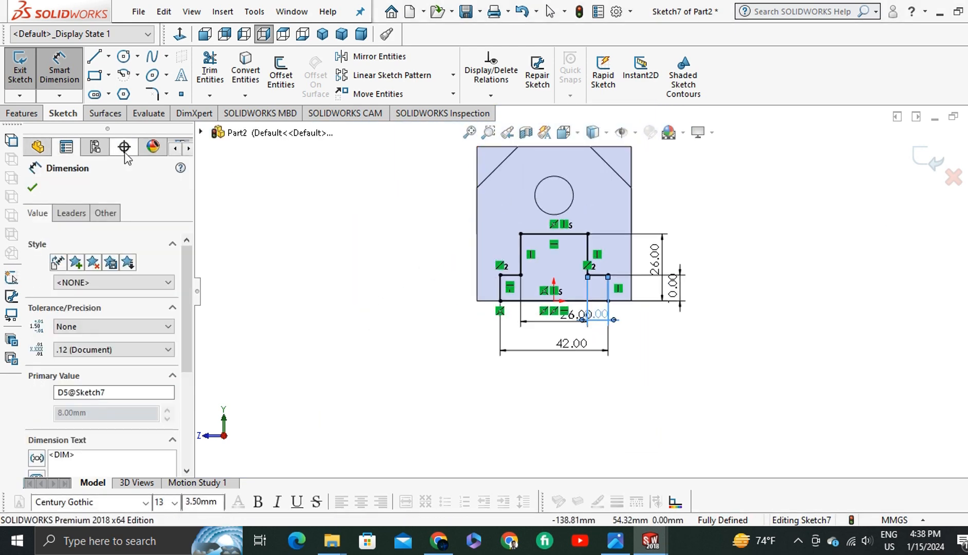
left_click(32, 188)
Extrude-cut the stepped outline through all to form the channel along the block's underside
left_click(23, 113)
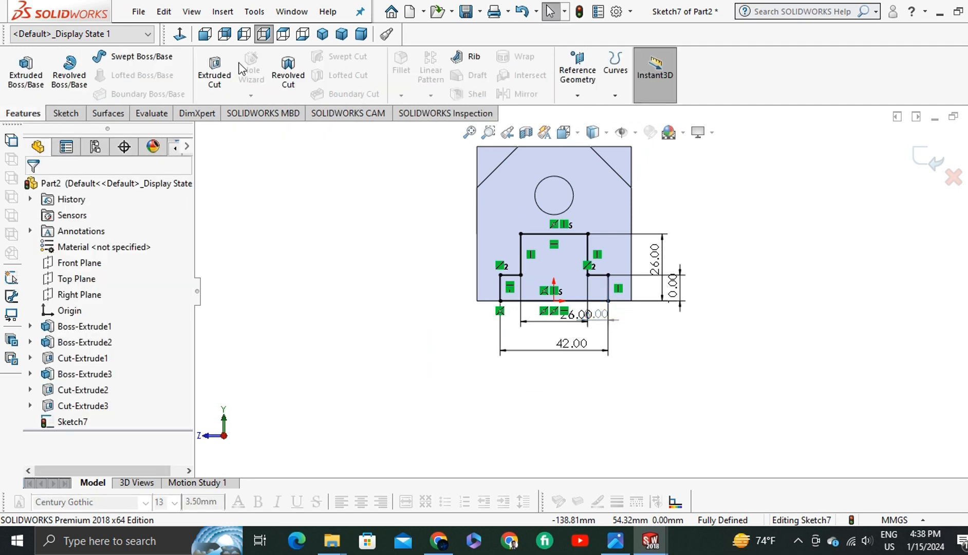
left_click(215, 72)
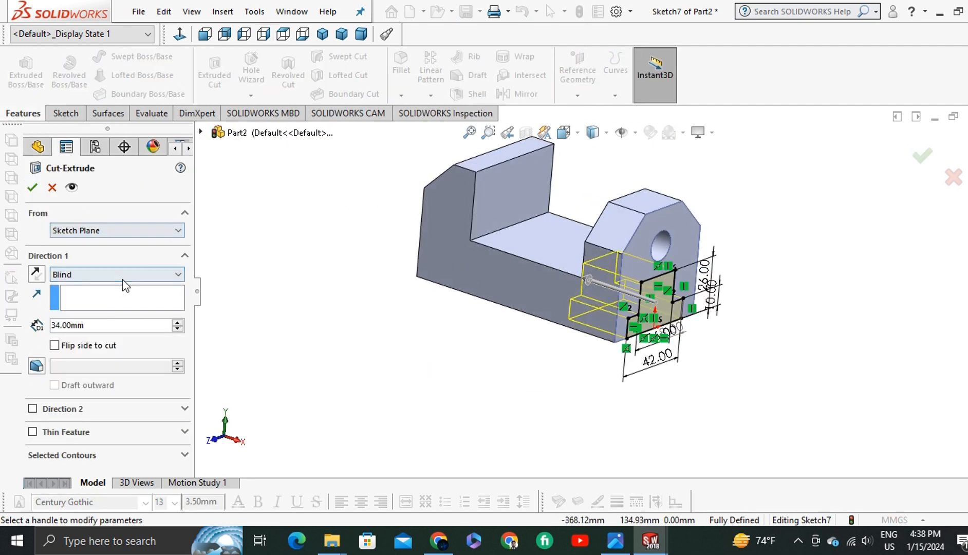
left_click(126, 275)
left_click(135, 298)
left_click(32, 188)
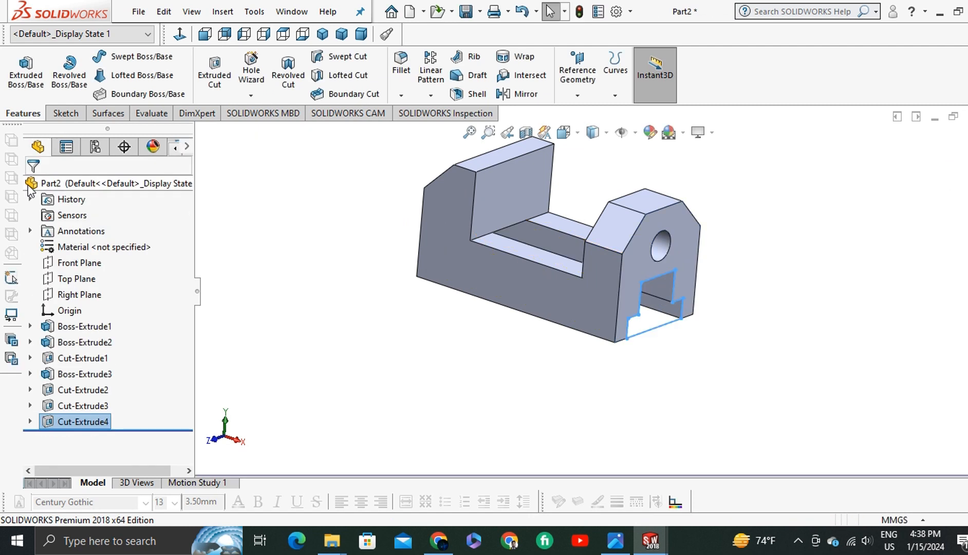
Change the scene from plain white to a blue-grey gradient background behind the finished block
left_click(379, 326)
scroll(808, 219, "up", 2)
middle_click_drag(808, 219, 664, 200)
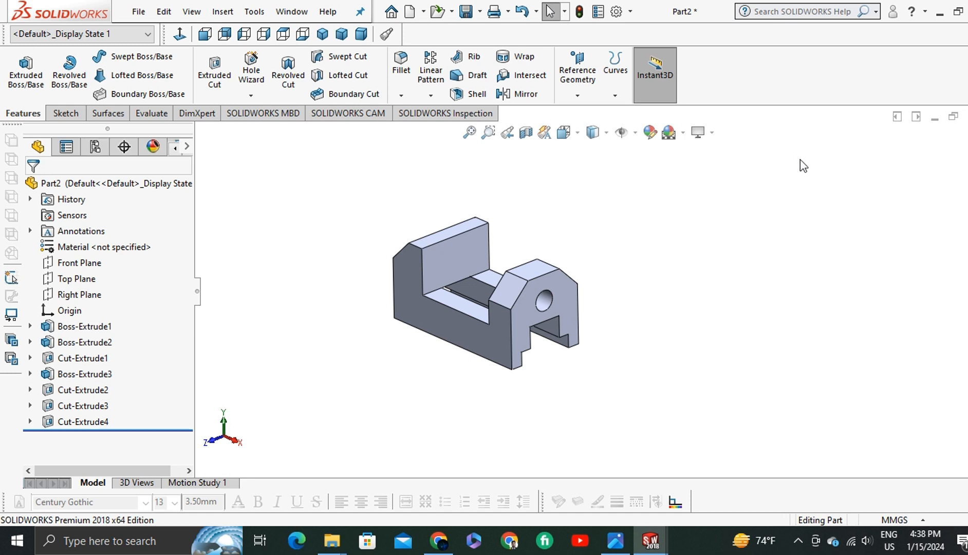
left_click(669, 132)
left_click(706, 219)
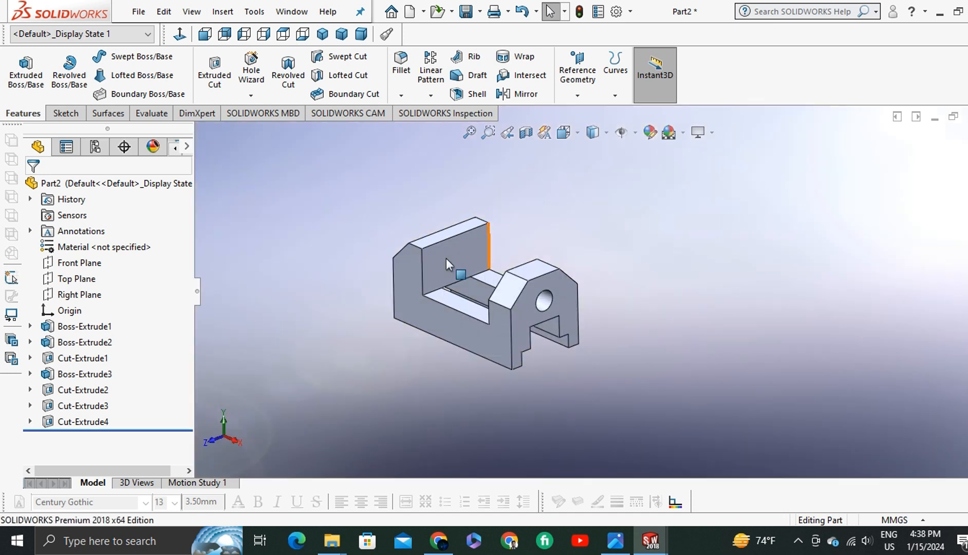
scroll(447, 260, "down", 3)
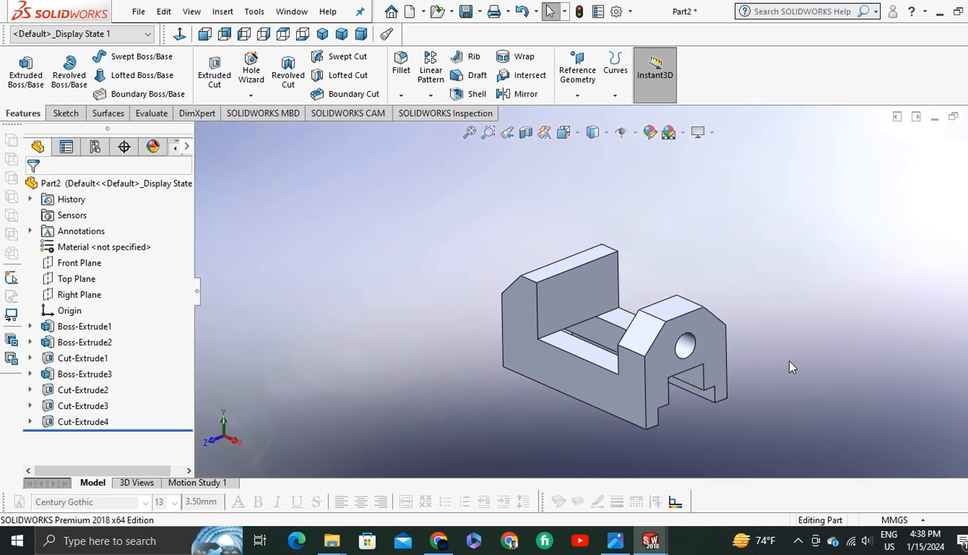